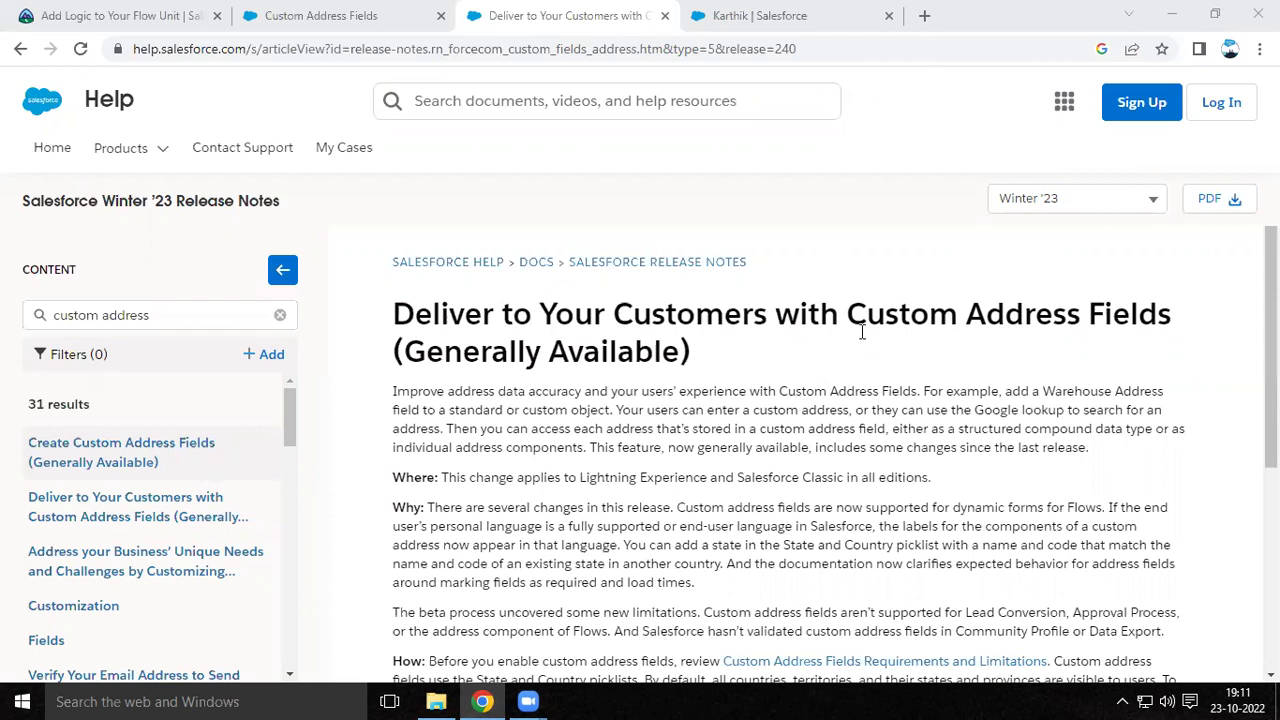
# Step: Review the Winter '23 release note on Custom Address Fields and the Custom Address Fields help article
pyautogui.doubleClick(974, 318)
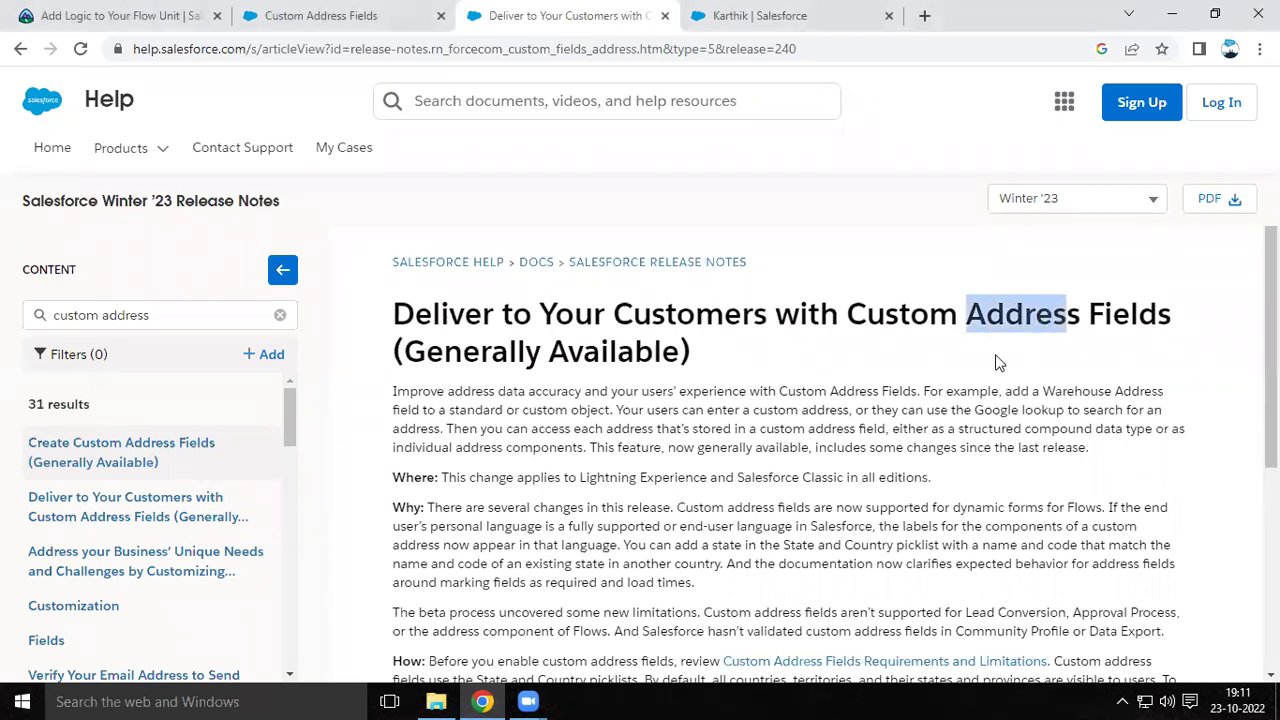
pyautogui.click(155, 147)
pyautogui.click(167, 120)
pyautogui.click(358, 18)
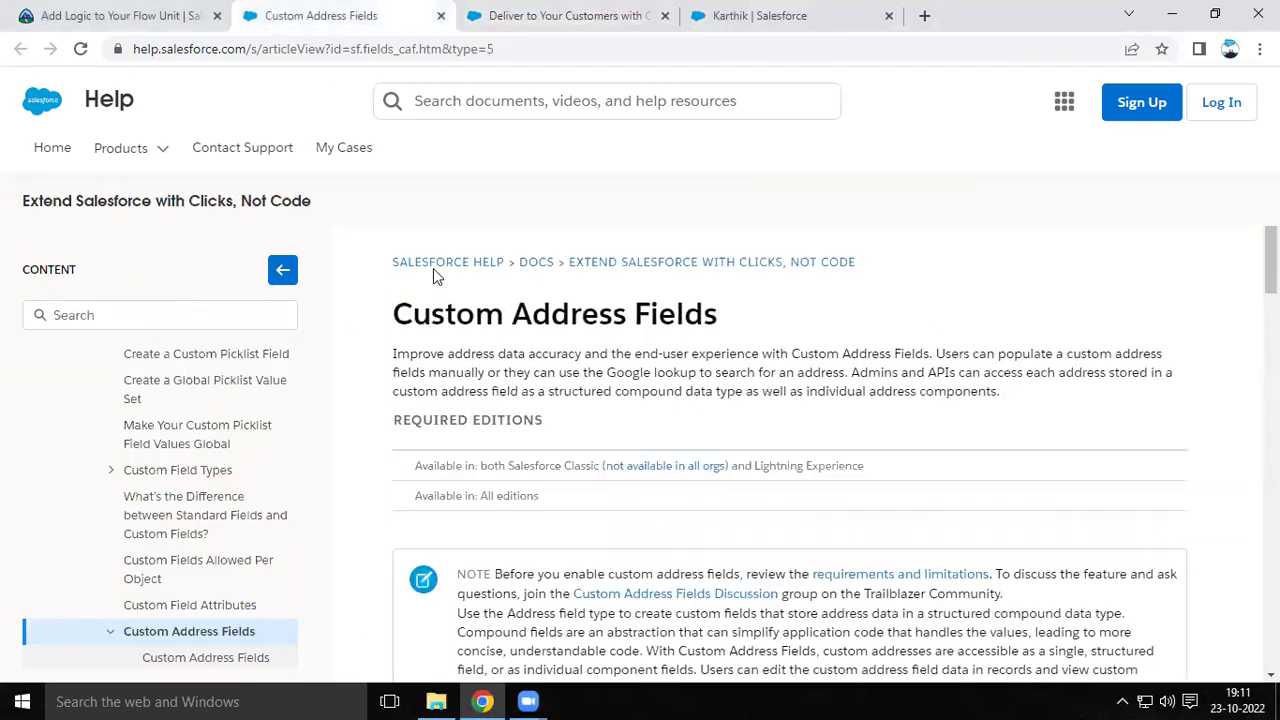
pyautogui.click(567, 18)
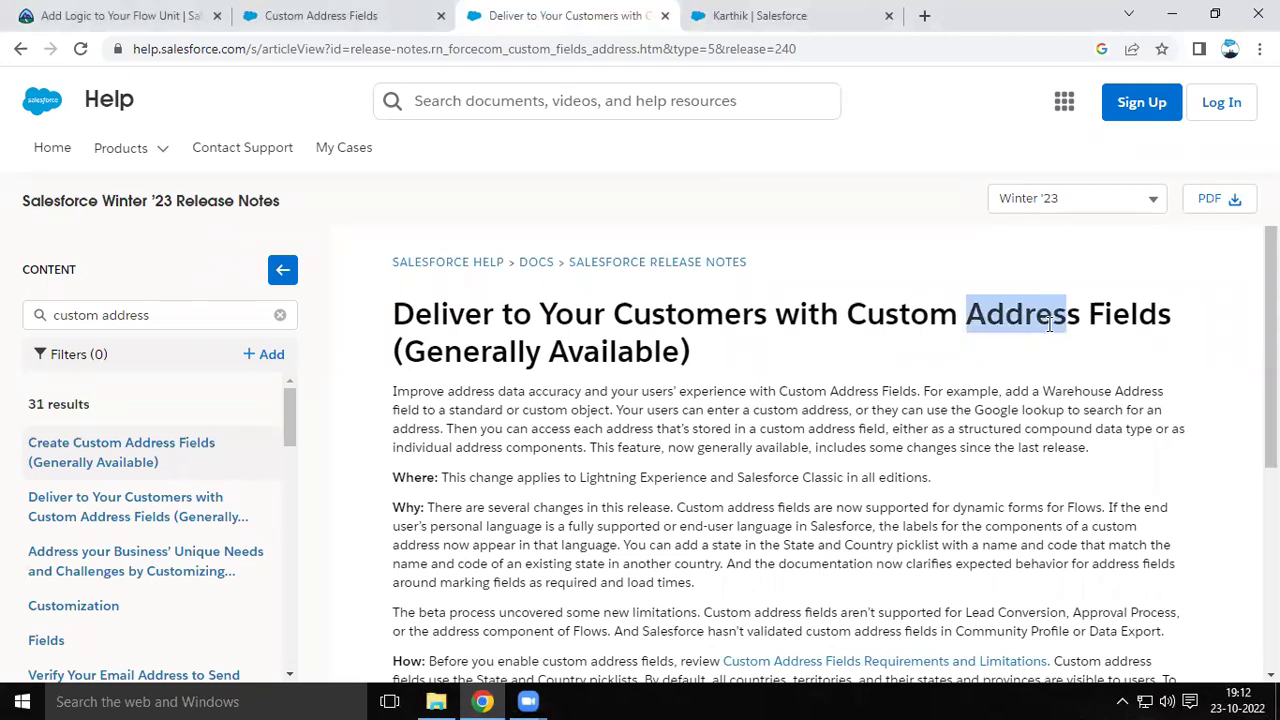
# Step: Switch to the open Employee record and expand its Additional Fields section to examine the address information
pyautogui.click(727, 12)
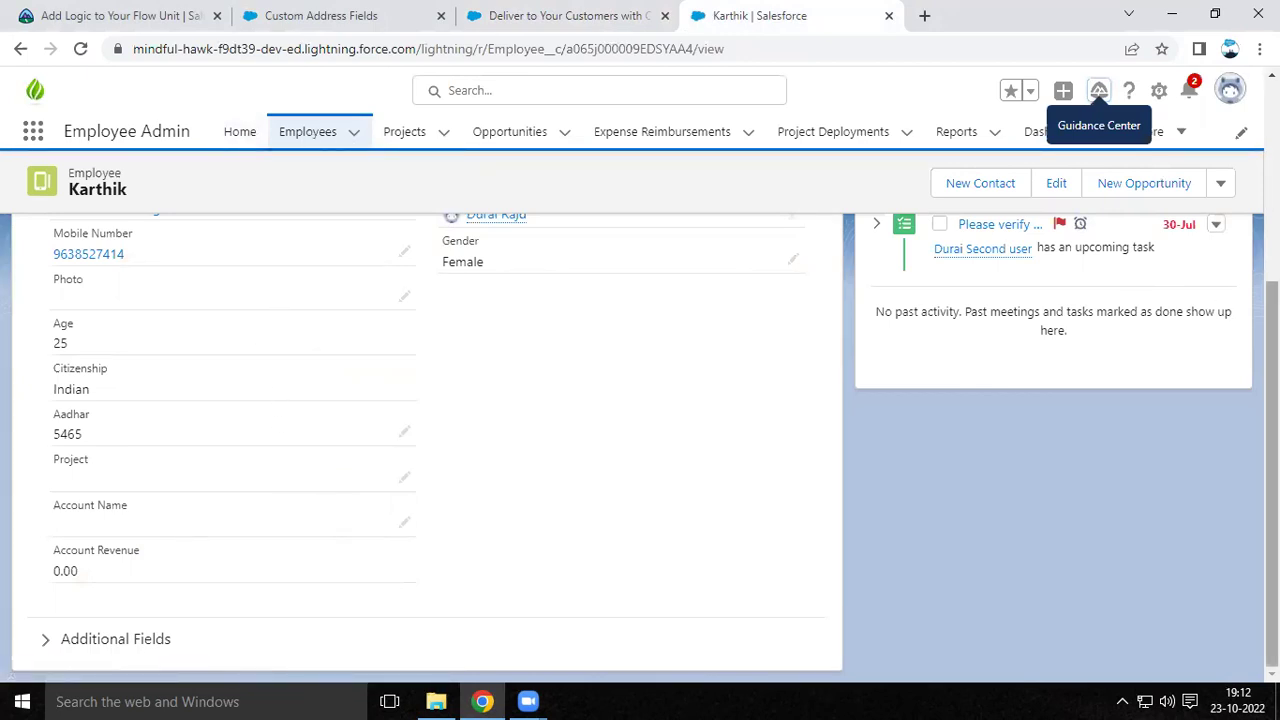
pyautogui.click(52, 640)
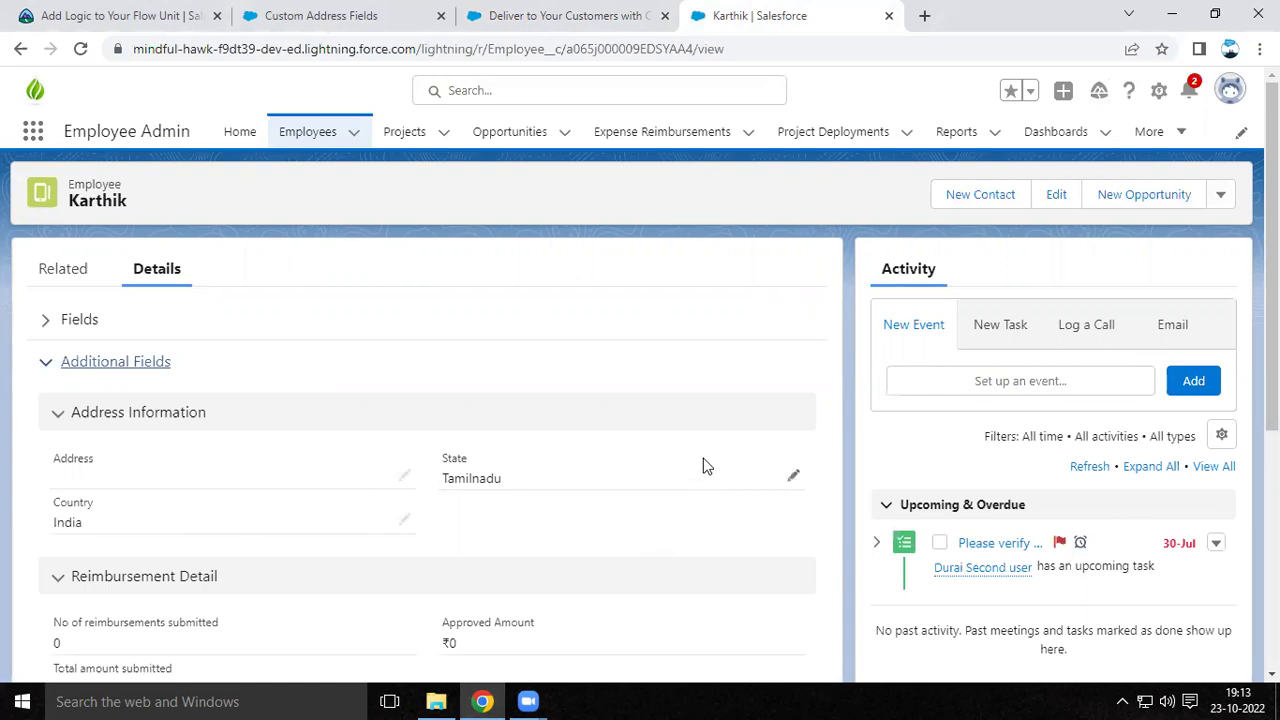
# Step: Open Setup, dismiss the Guidance Center, search for "user inter" and open the User Interface settings page
pyautogui.click(1157, 92)
pyautogui.click(1097, 160)
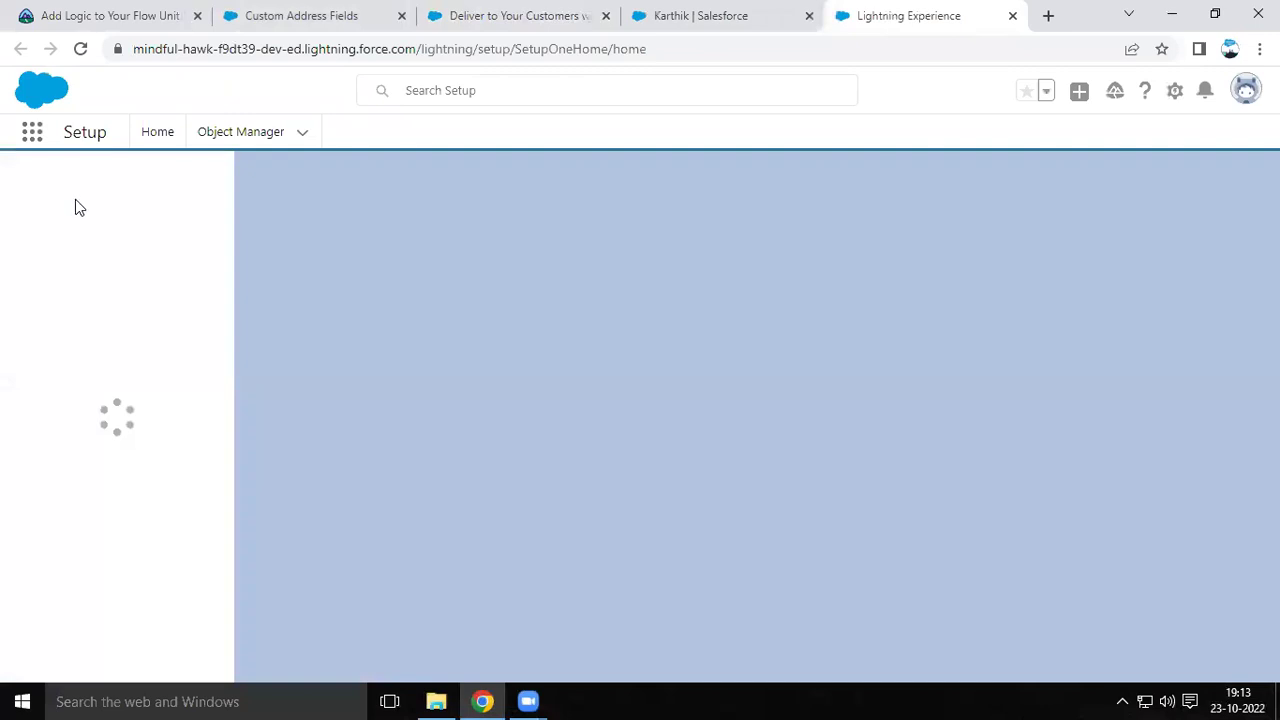
pyautogui.click(78, 188)
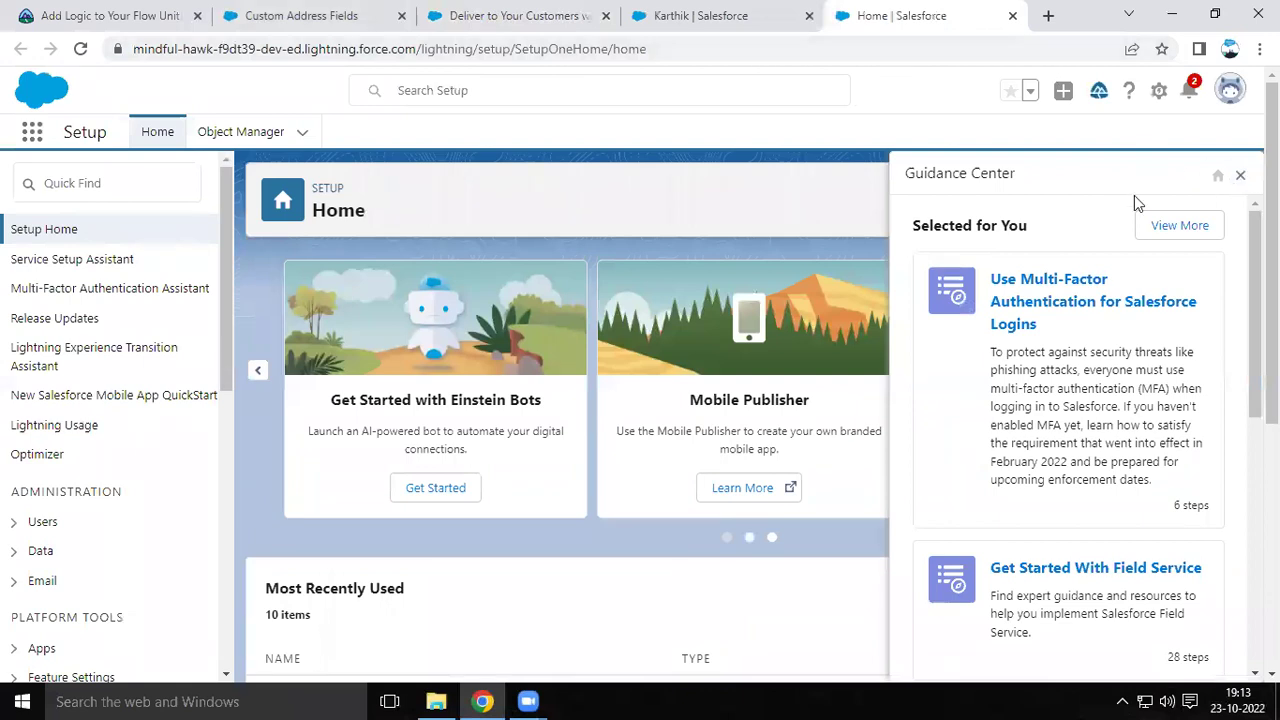
pyautogui.click(1240, 175)
pyautogui.click(125, 190)
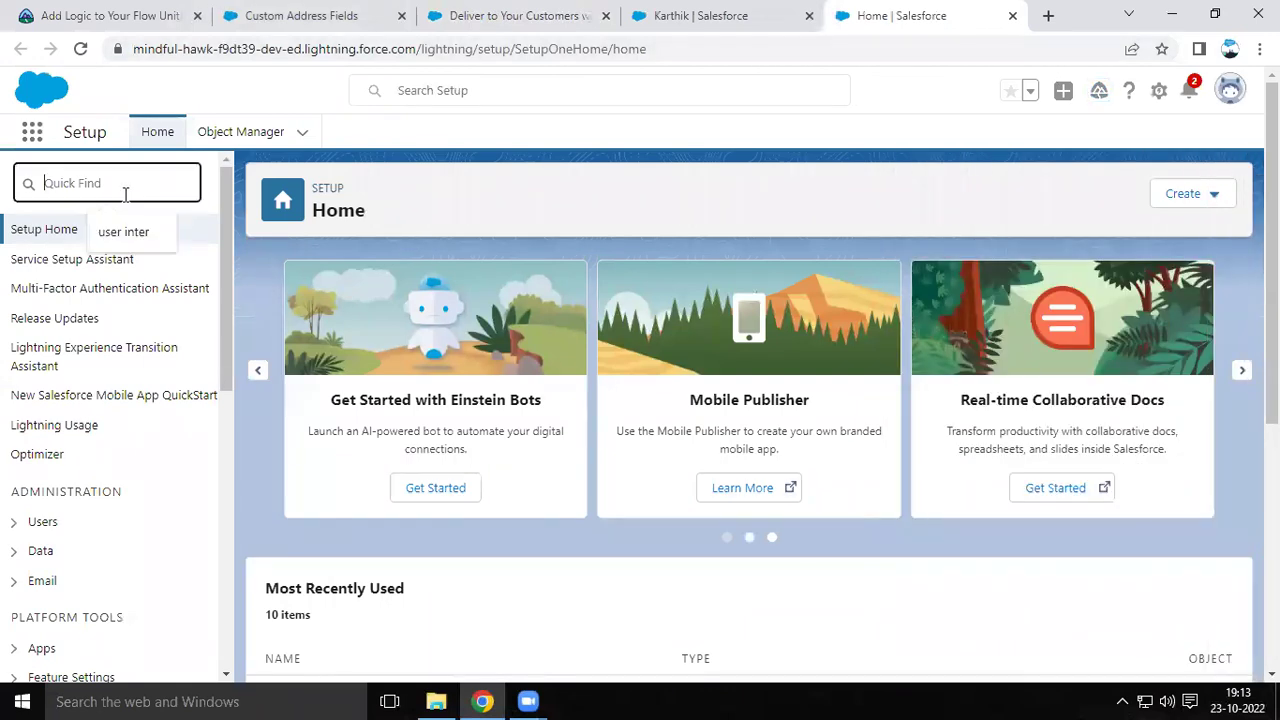
pyautogui.write('user inter')
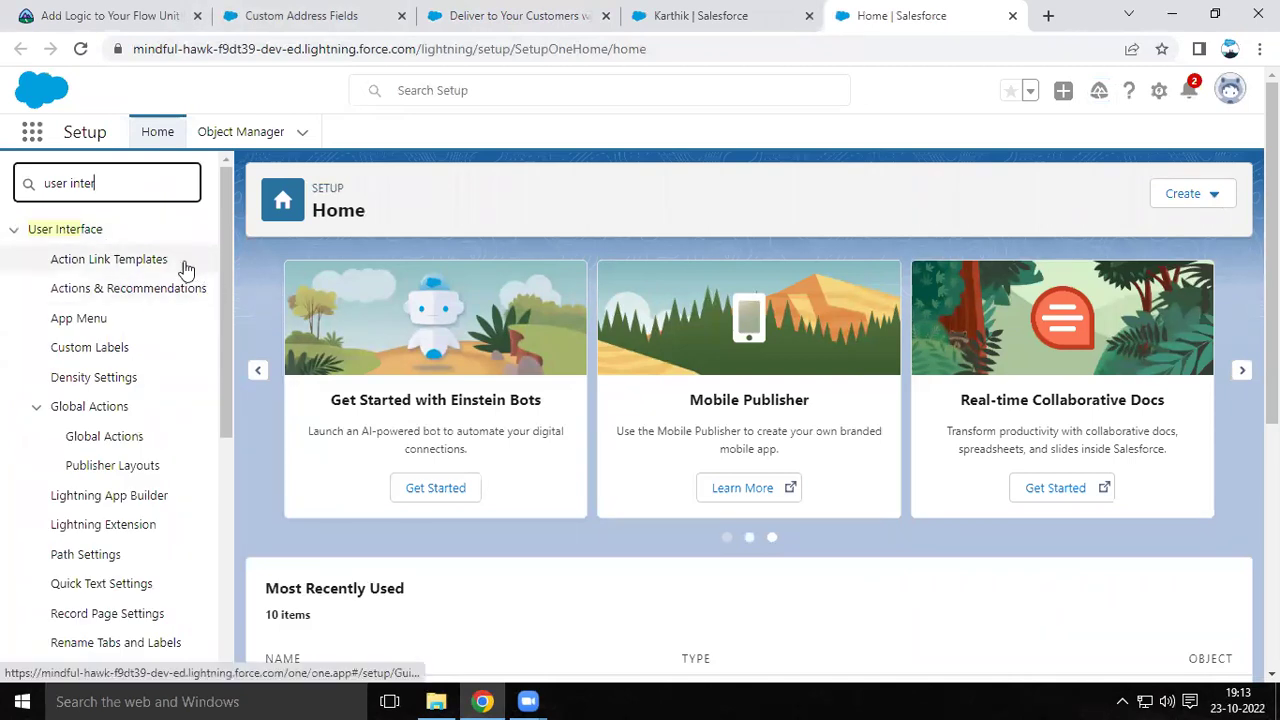
pyautogui.moveTo(227, 330); pyautogui.dragTo(250, 563)
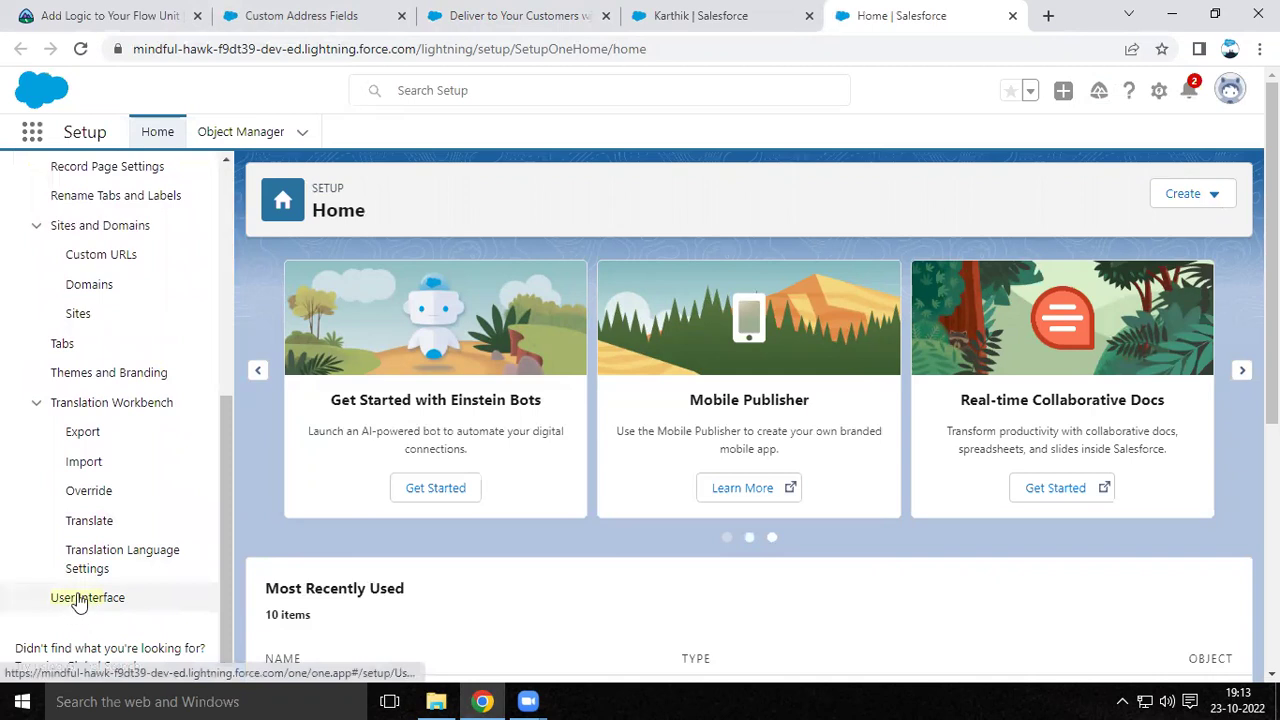
pyautogui.click(164, 606)
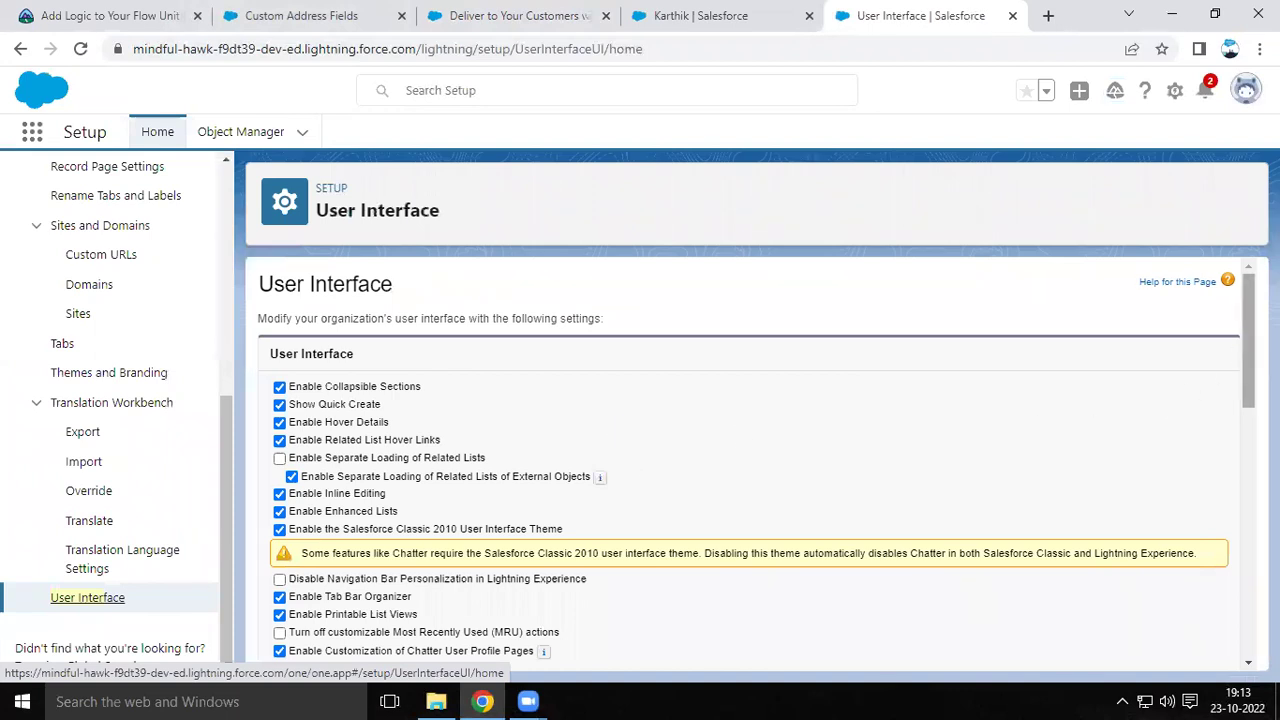
# Step: Locate the "Use custom address fields" setting and follow its link to configure states, countries, and territories
pyautogui.scroll(-10, 1240, 348)
pyautogui.scroll(-1, 749, 460)
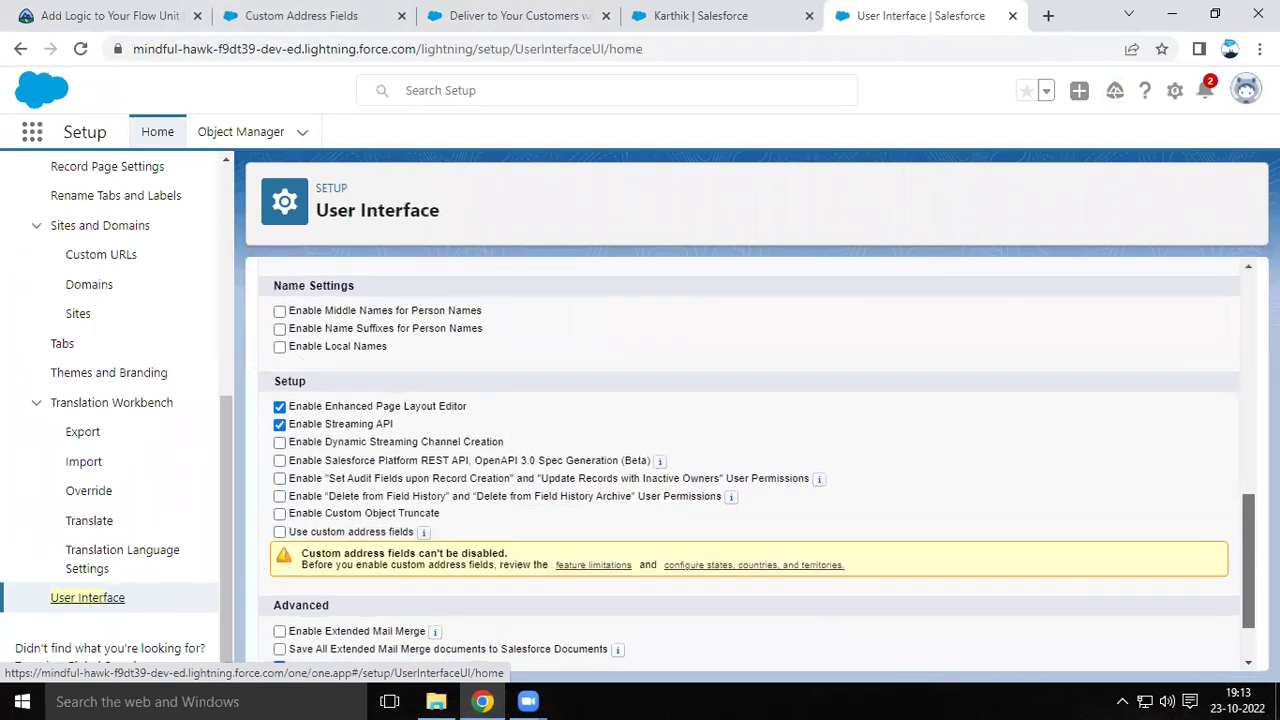
pyautogui.moveTo(290, 533); pyautogui.dragTo(388, 549)
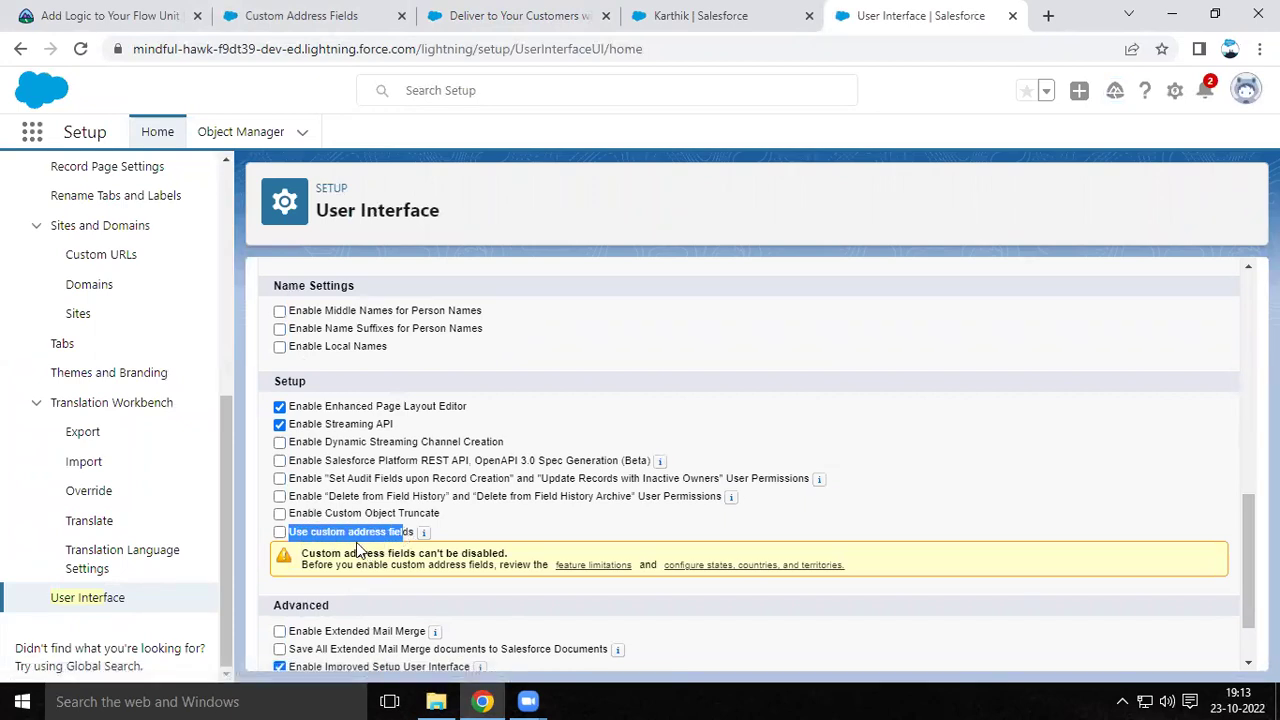
pyautogui.click(468, 527)
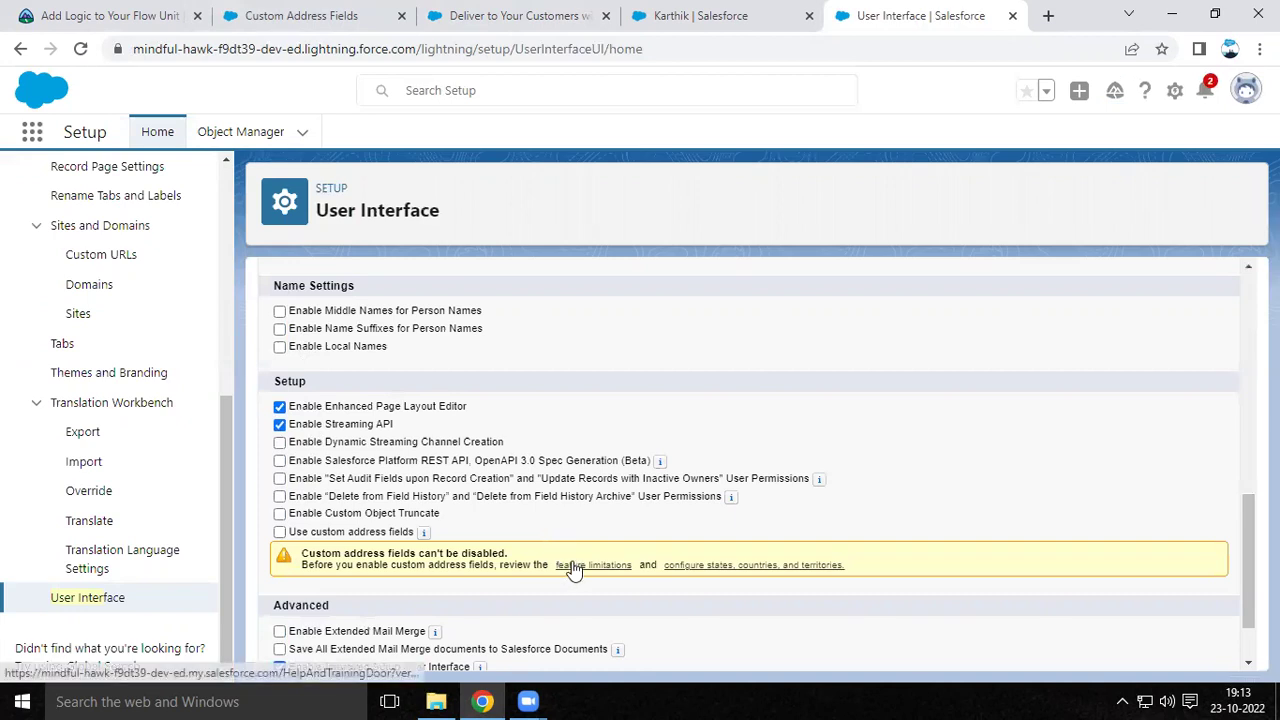
pyautogui.click(724, 576)
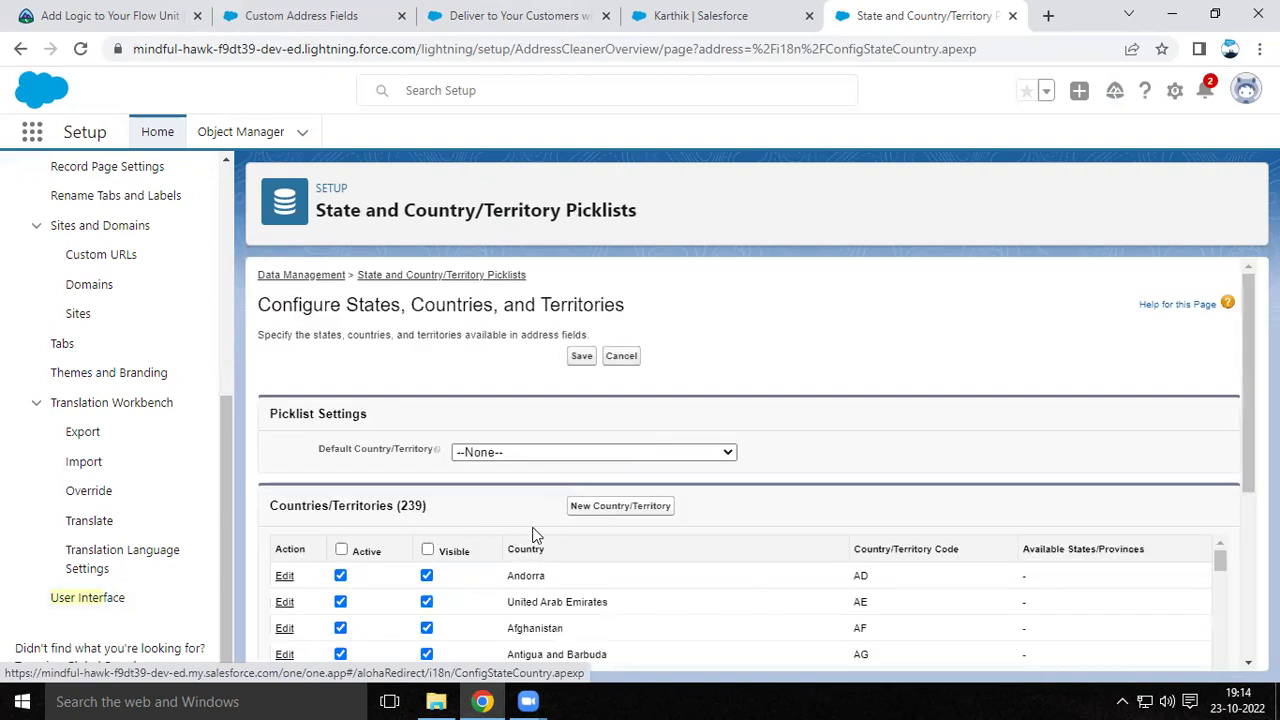
# Step: Search Setup for "state", open State and Country/Territory Picklists, and go to Configure States, Countries, and Territories
pyautogui.moveTo(231, 473); pyautogui.dragTo(234, 234)
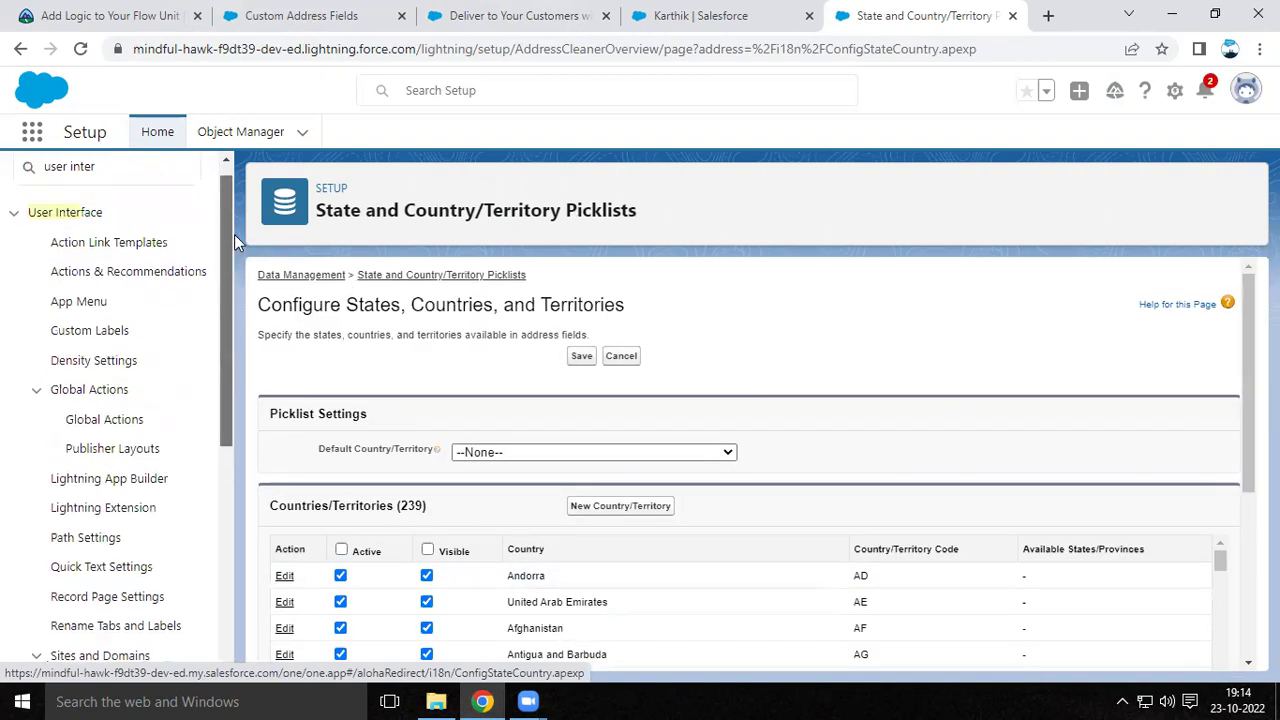
pyautogui.click(149, 198)
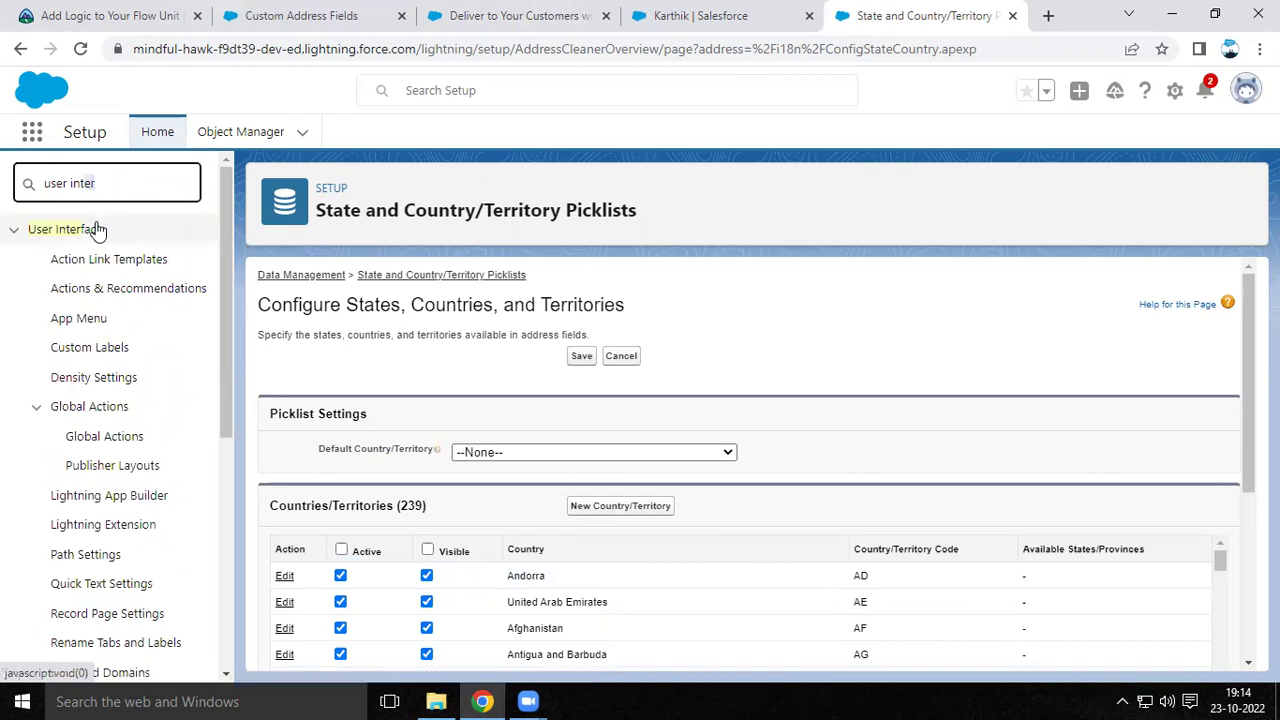
pyautogui.hotkey('shift', 'Left')
pyautogui.hotkey('shift', 'Left')
pyautogui.hotkey('shift', 'Left')
pyautogui.hotkey('shift', 'Left')
pyautogui.hotkey('shift', 'Left')
pyautogui.hotkey('shift', 'Left')
pyautogui.hotkey('shift', 'Left')
pyautogui.hotkey('shift', 'Left')
pyautogui.hotkey('shift', 'Left')
pyautogui.hotkey('shift', 'Left')
pyautogui.write('state')
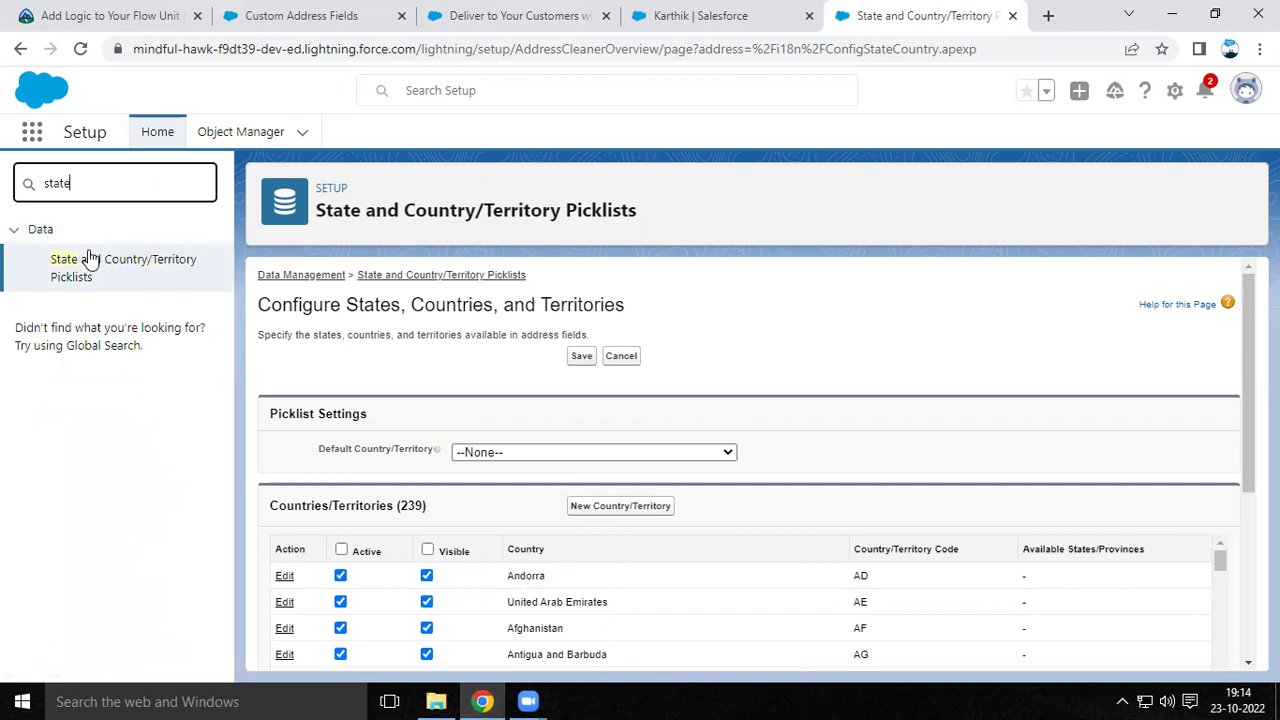
pyautogui.click(85, 275)
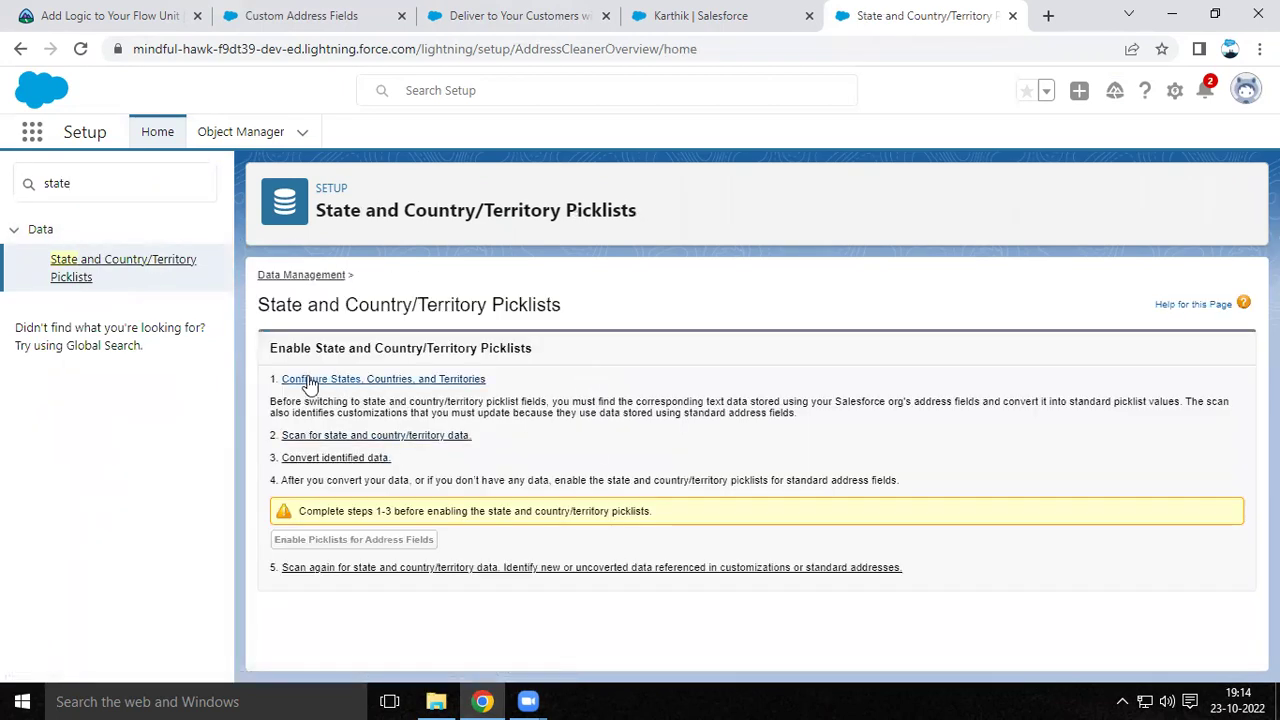
pyautogui.click(424, 387)
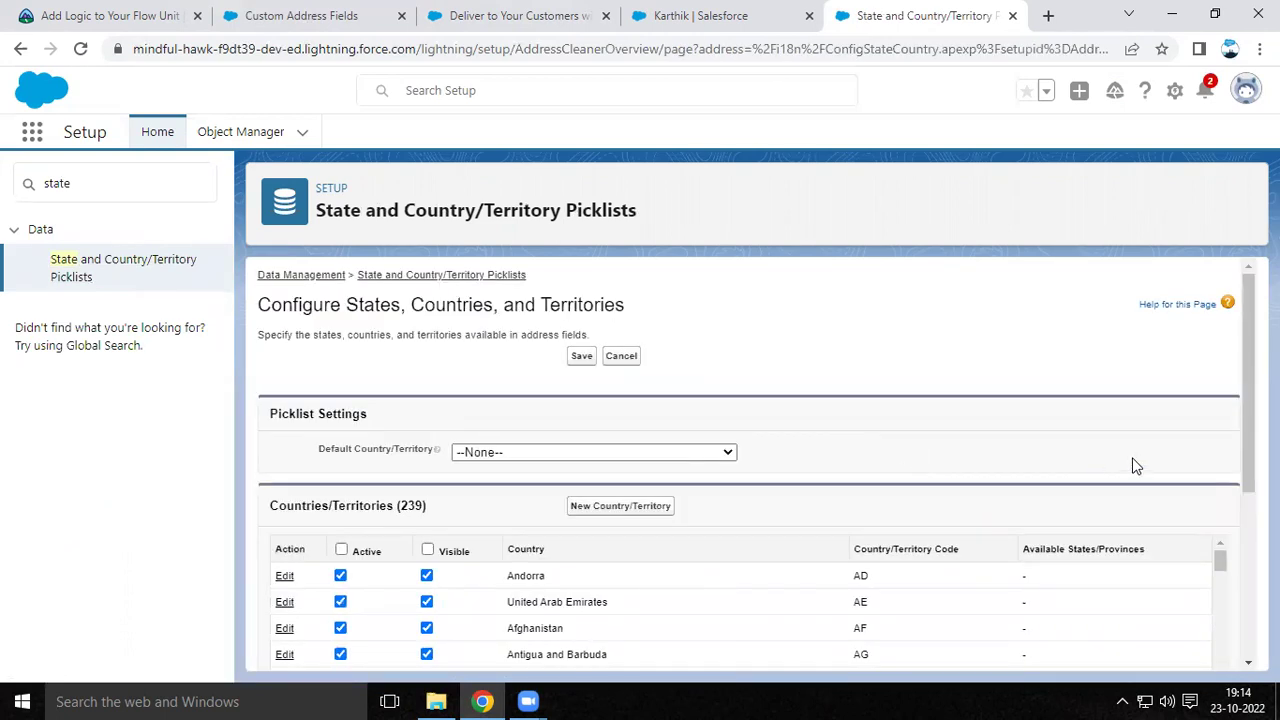
# Step: Sort the Countries/Territories list alphabetically by country
pyautogui.moveTo(1248, 380); pyautogui.dragTo(1220, 538)
pyautogui.moveTo(1230, 594); pyautogui.dragTo(1097, 425)
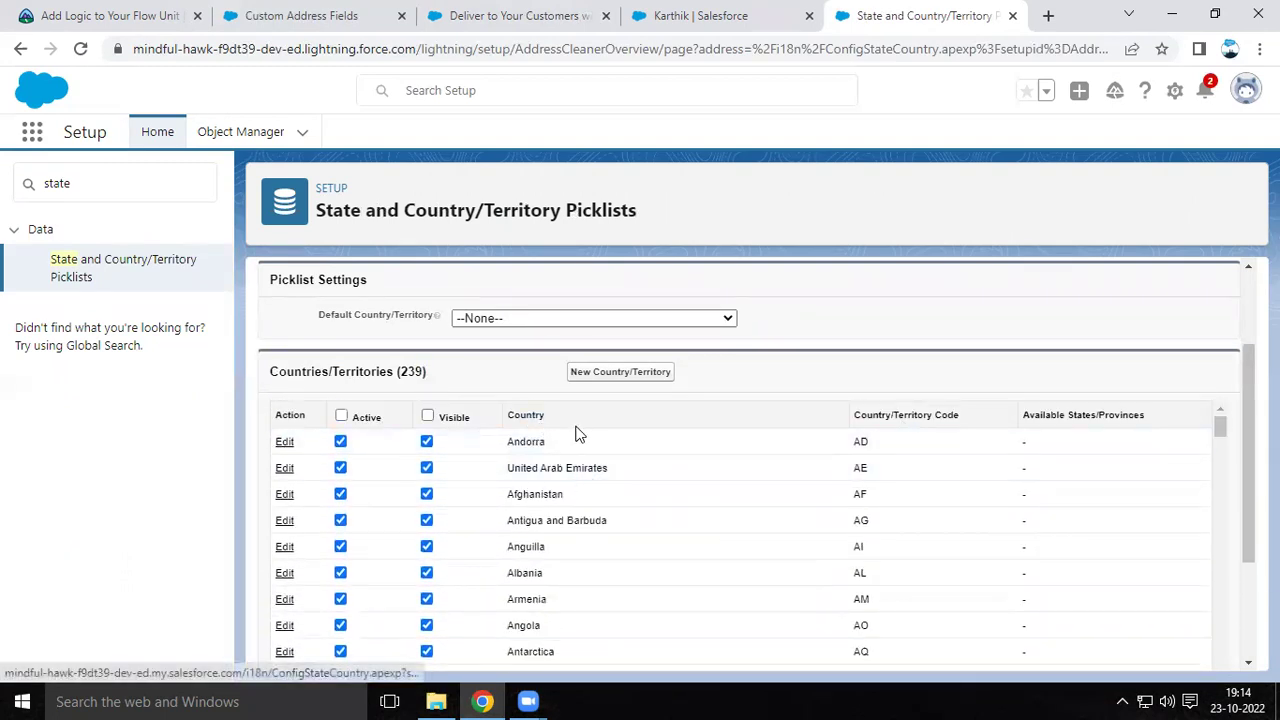
pyautogui.click(535, 420)
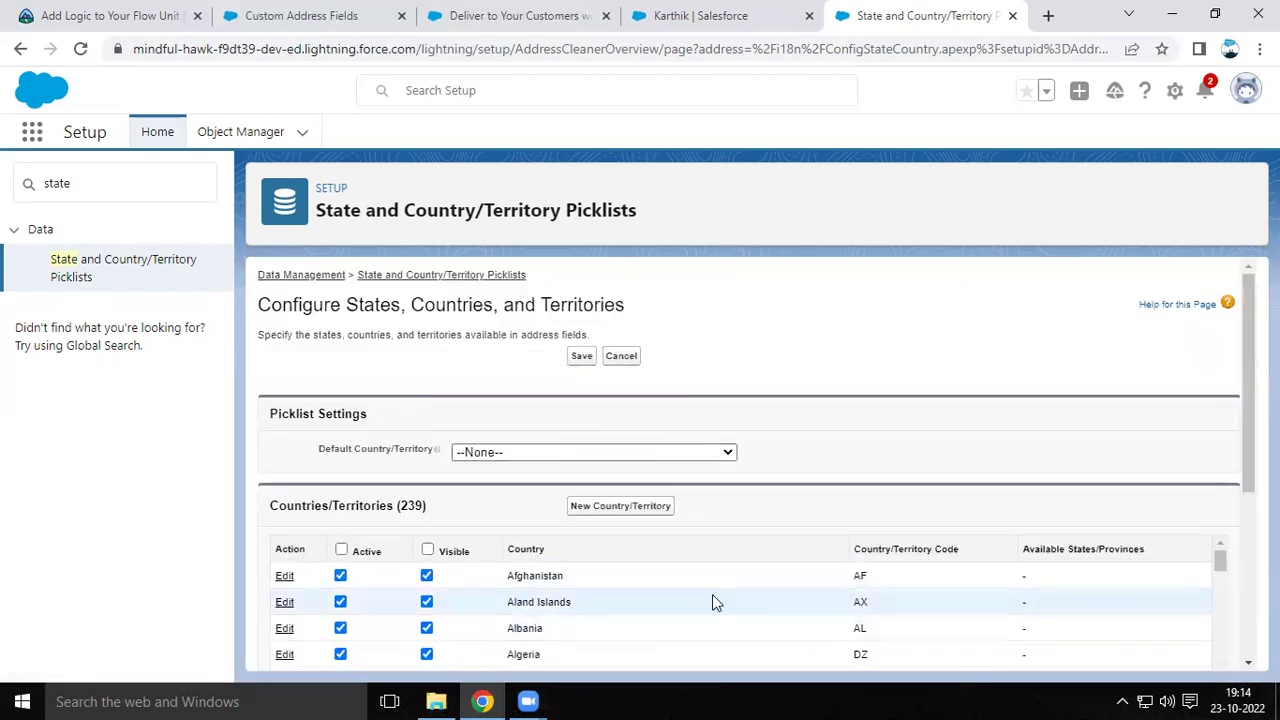
# Step: Deactivate every country from Afghanistan through Aruba in the Countries/Territories list
pyautogui.scroll(-3, 750, 460)
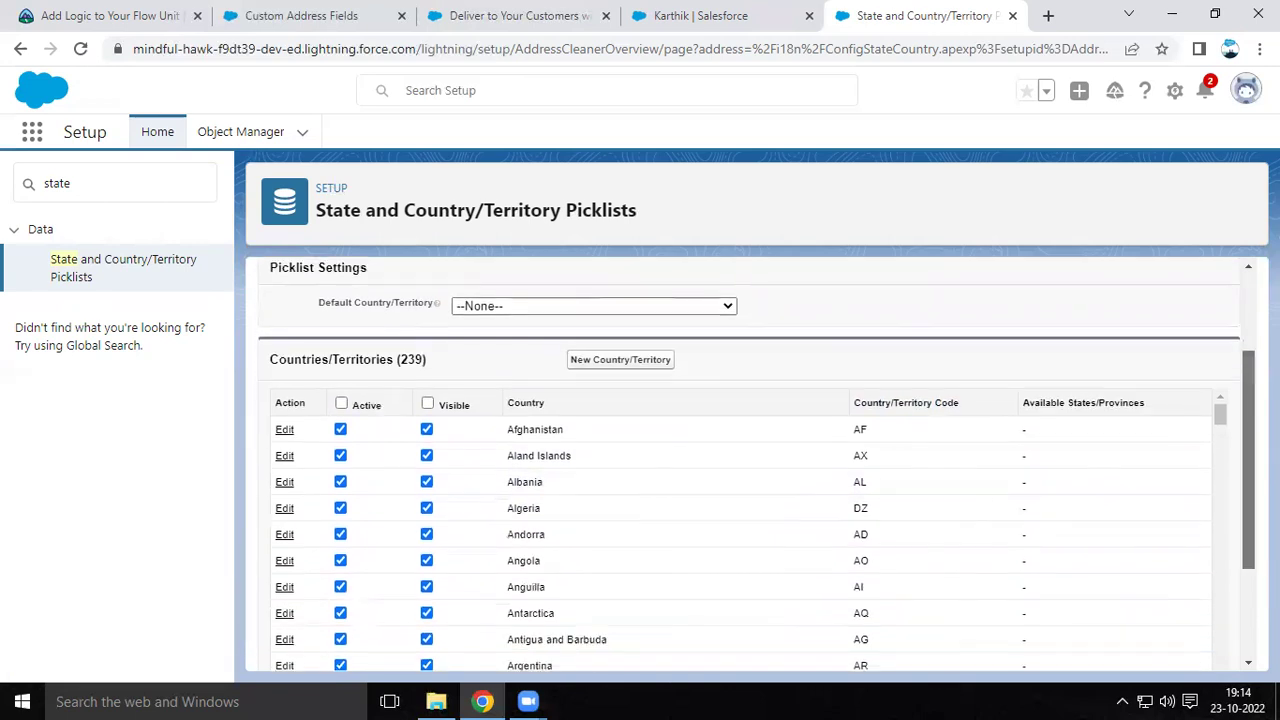
pyautogui.scroll(-1, 471, 543)
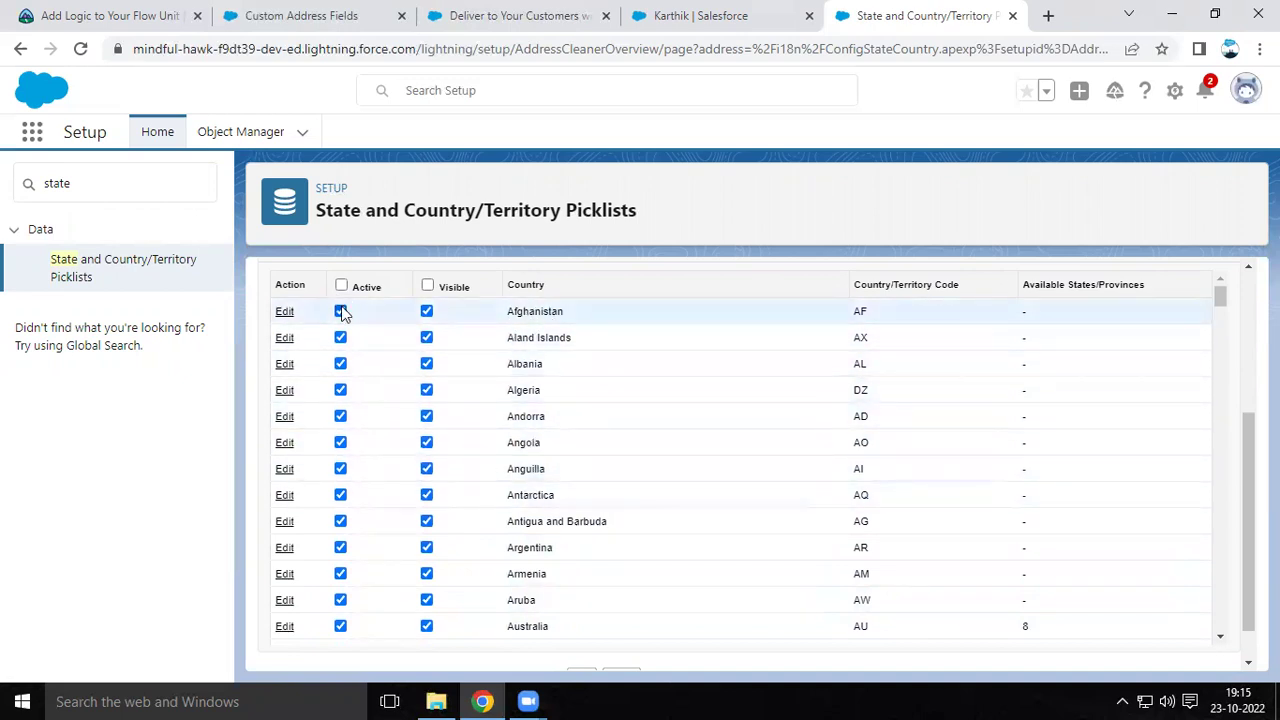
pyautogui.click(341, 335)
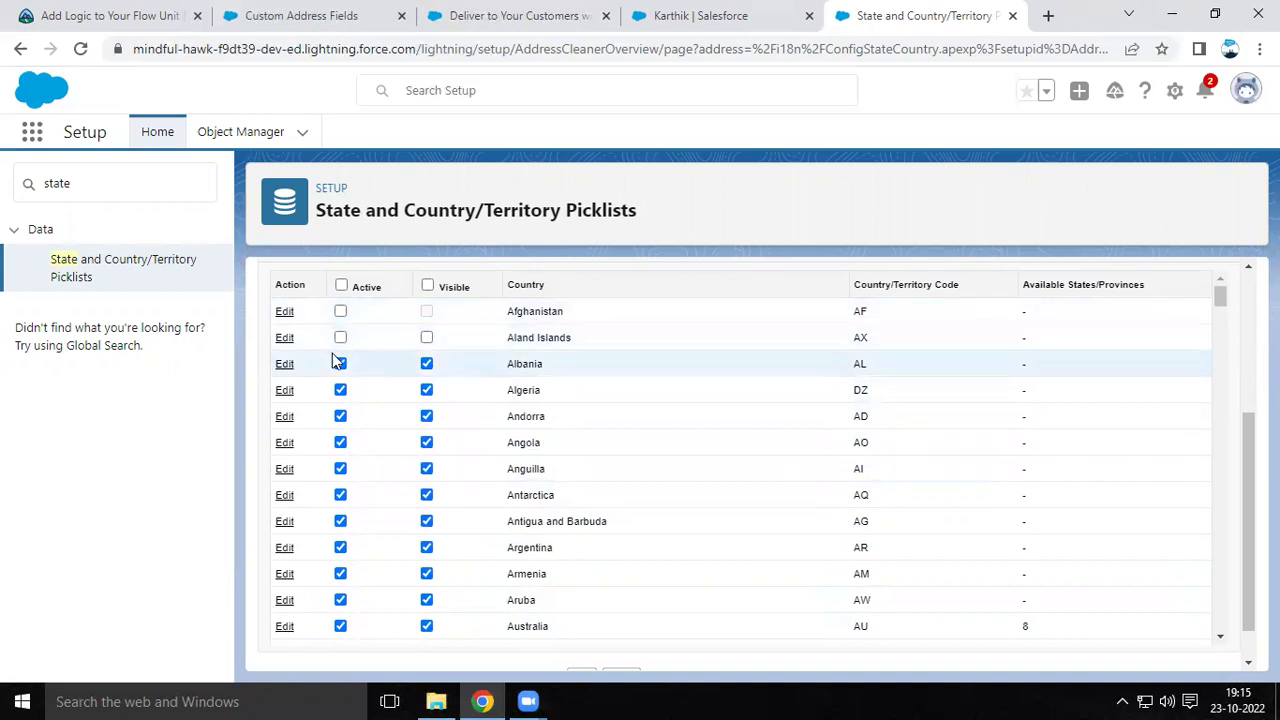
pyautogui.click(341, 364)
pyautogui.click(341, 390)
pyautogui.click(341, 416)
pyautogui.click(341, 444)
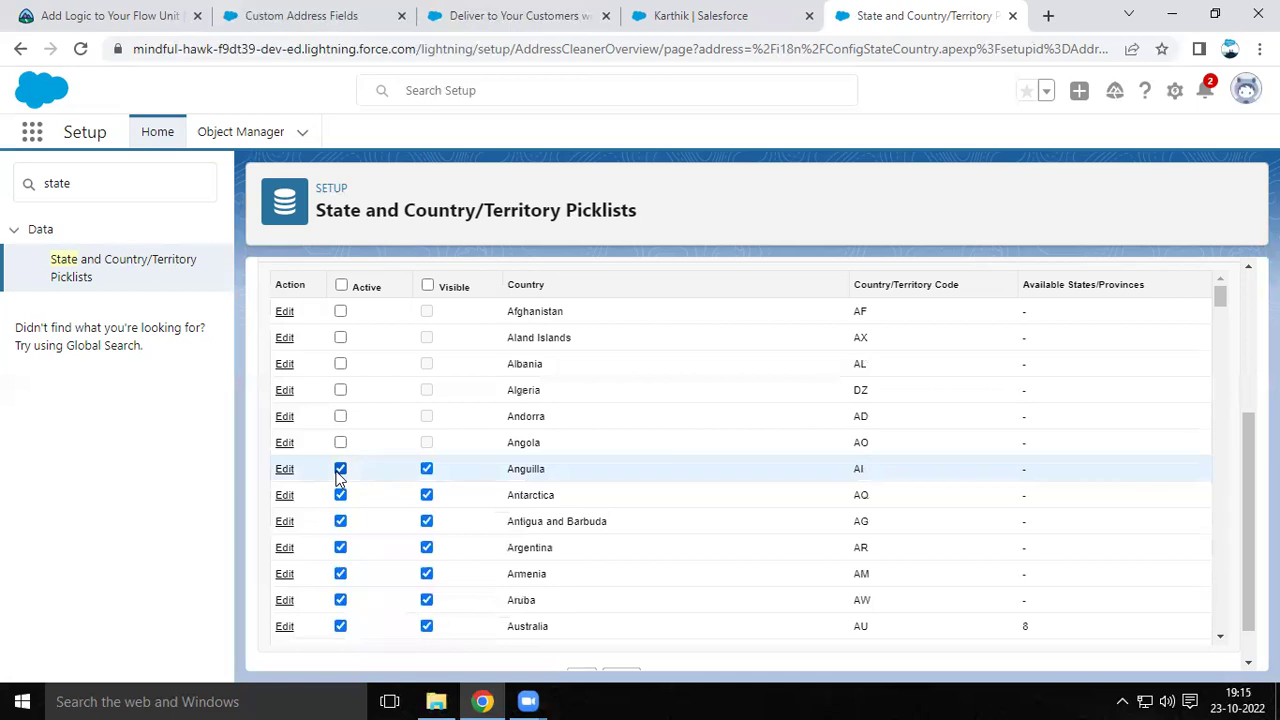
pyautogui.click(340, 470)
pyautogui.click(340, 495)
pyautogui.click(340, 521)
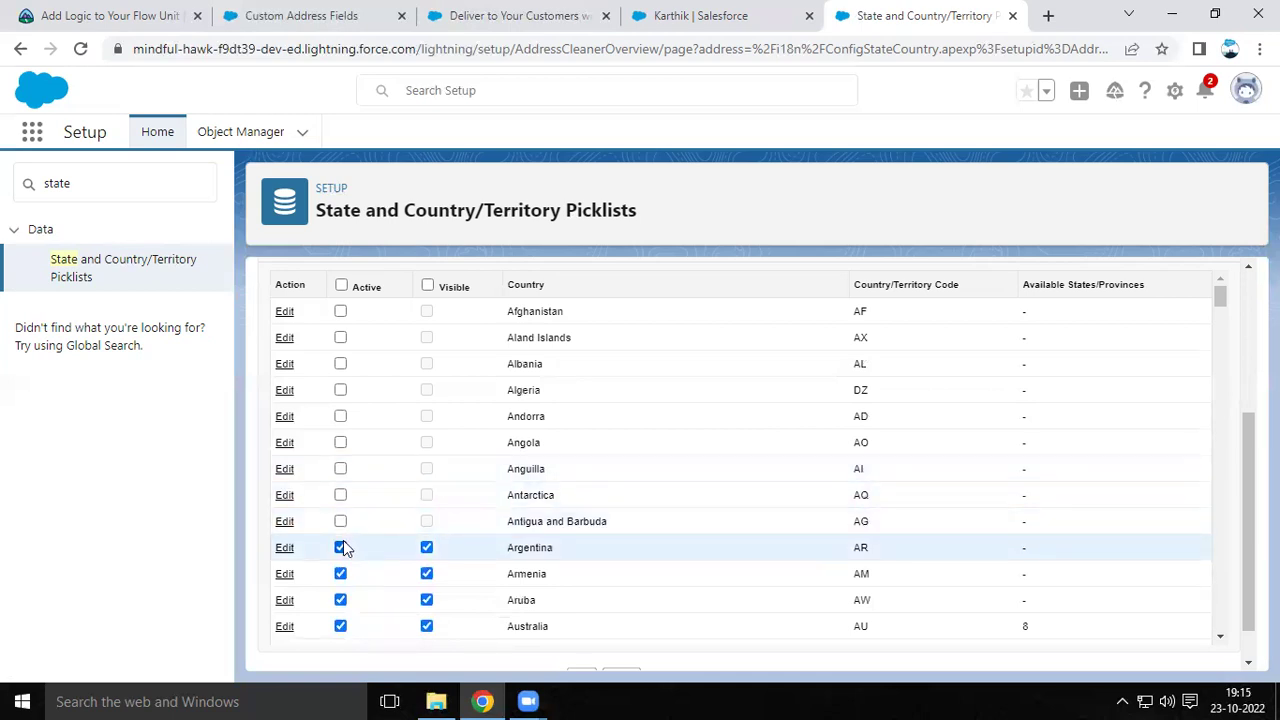
pyautogui.click(341, 547)
pyautogui.click(340, 574)
pyautogui.click(340, 600)
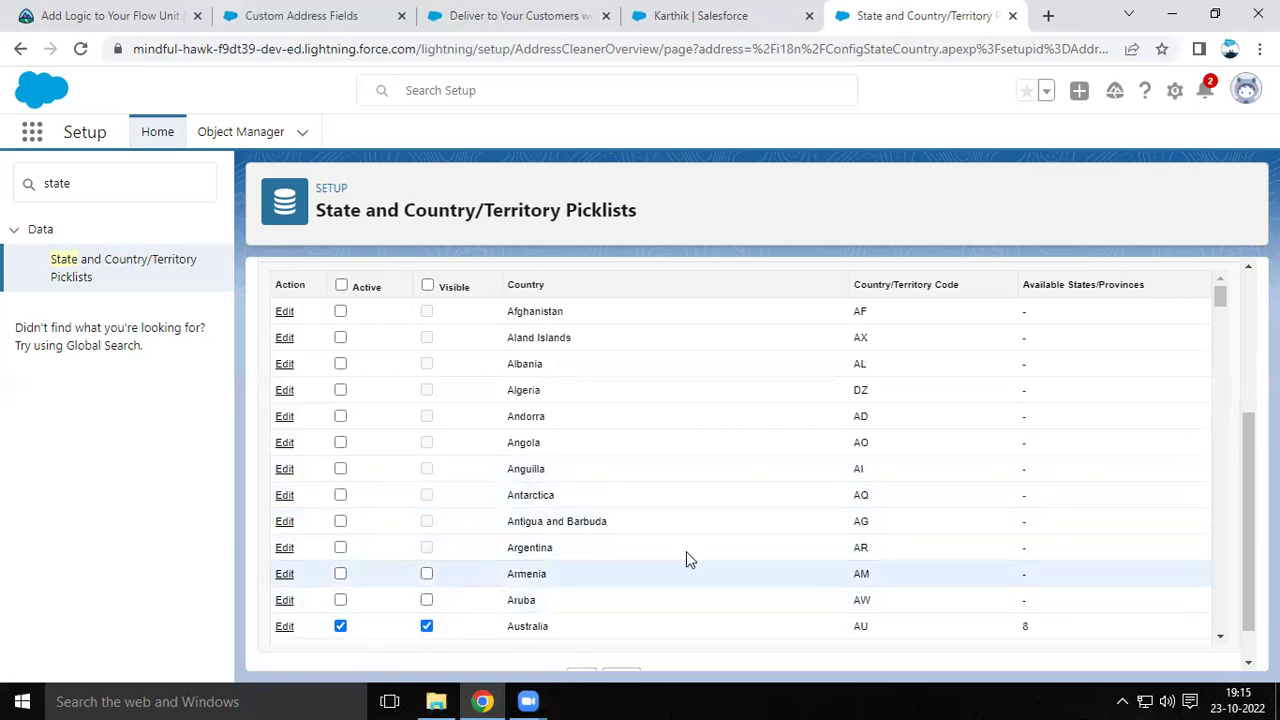
# Step: Deactivate Azerbaijan, keeping Australia and Austria active, and save the country and territory configuration
pyautogui.click(1219, 638)
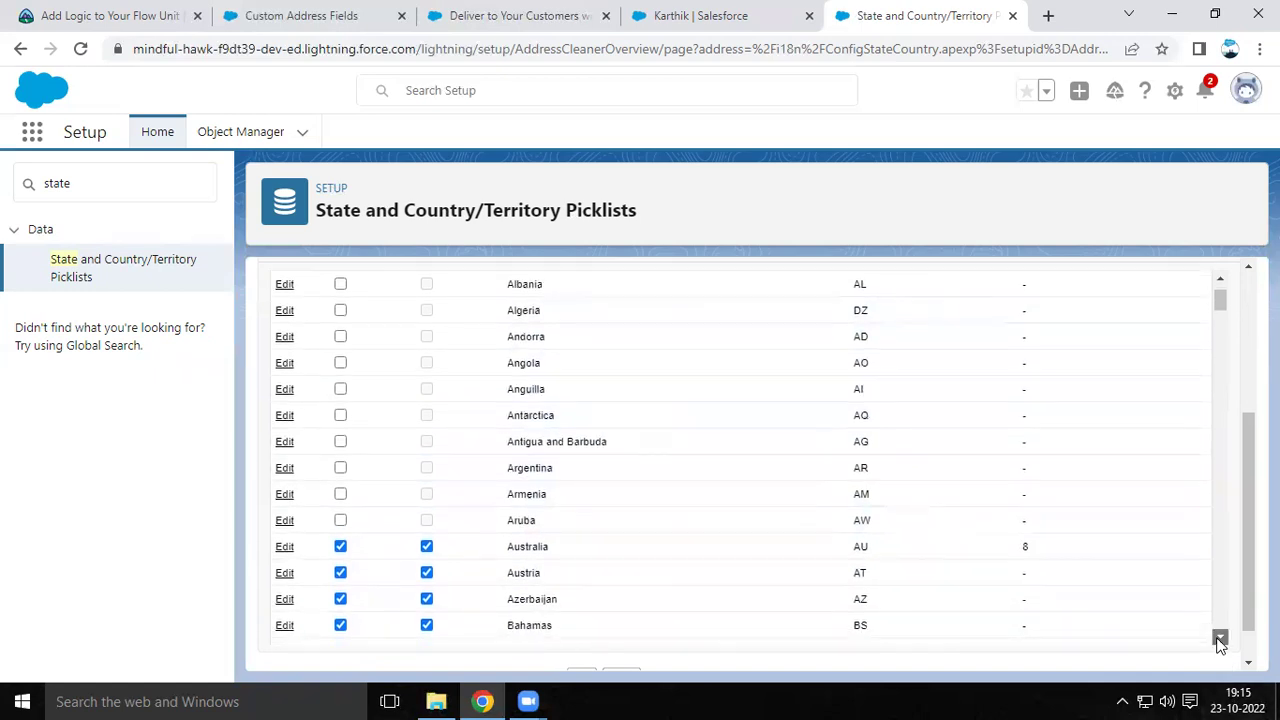
pyautogui.click(1219, 641)
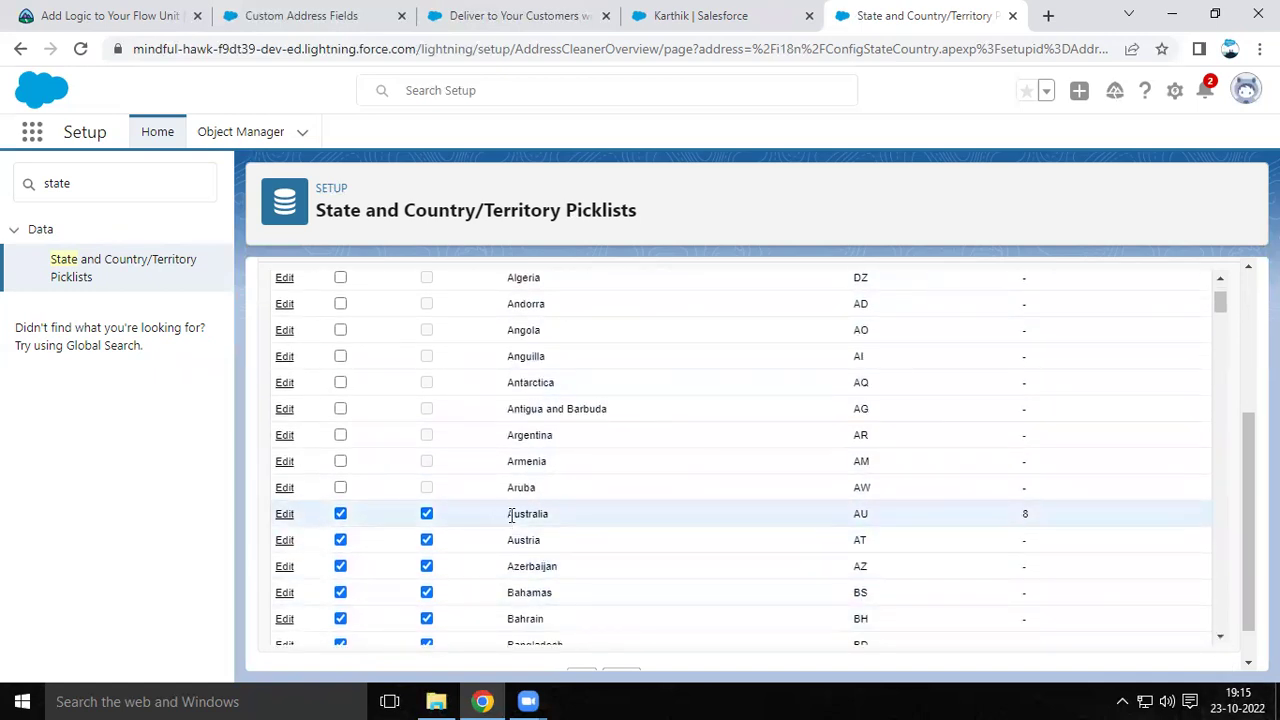
pyautogui.click(340, 566)
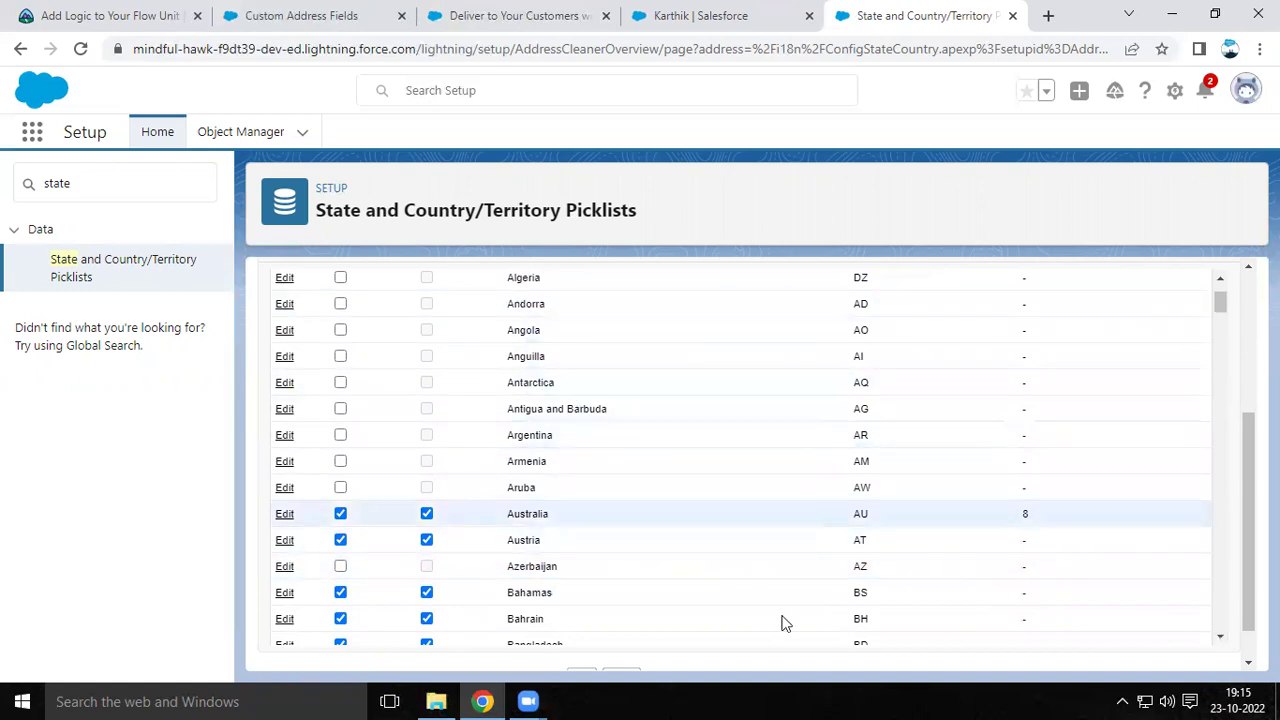
pyautogui.moveTo(1220, 315)
pyautogui.mouseDown()
pyautogui.moveTo(1226, 357)
pyautogui.moveTo(1224, 295)
pyautogui.mouseUp()
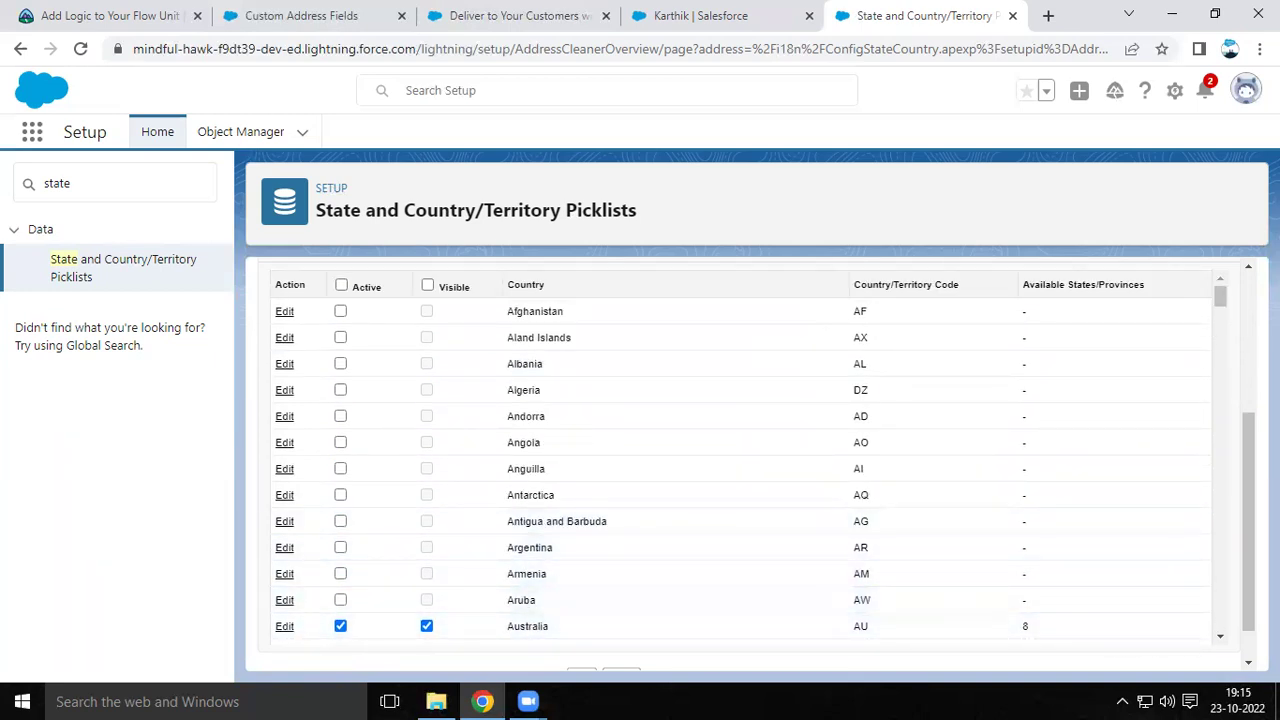
pyautogui.scroll(-1, 1146, 645)
pyautogui.click(578, 634)
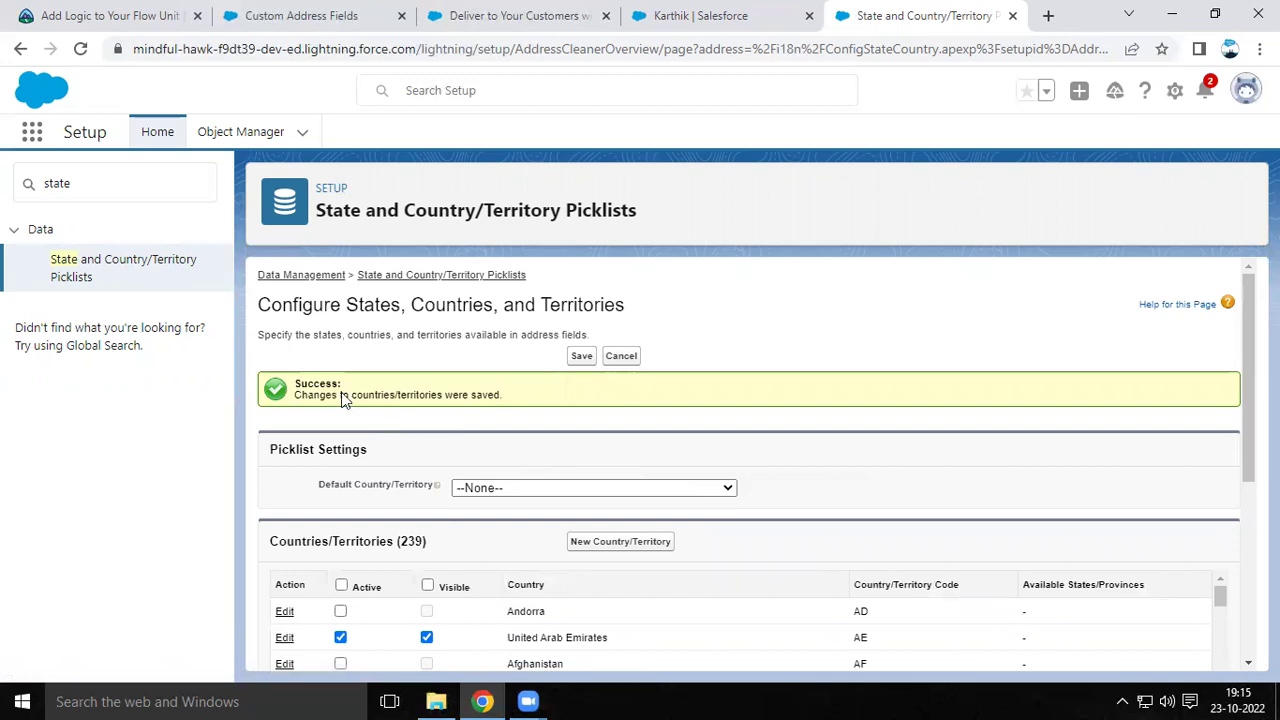
# Step: Search Setup for "user inte" and open the User Interface settings page
pyautogui.doubleClick(46, 184)
pyautogui.write('user inte')
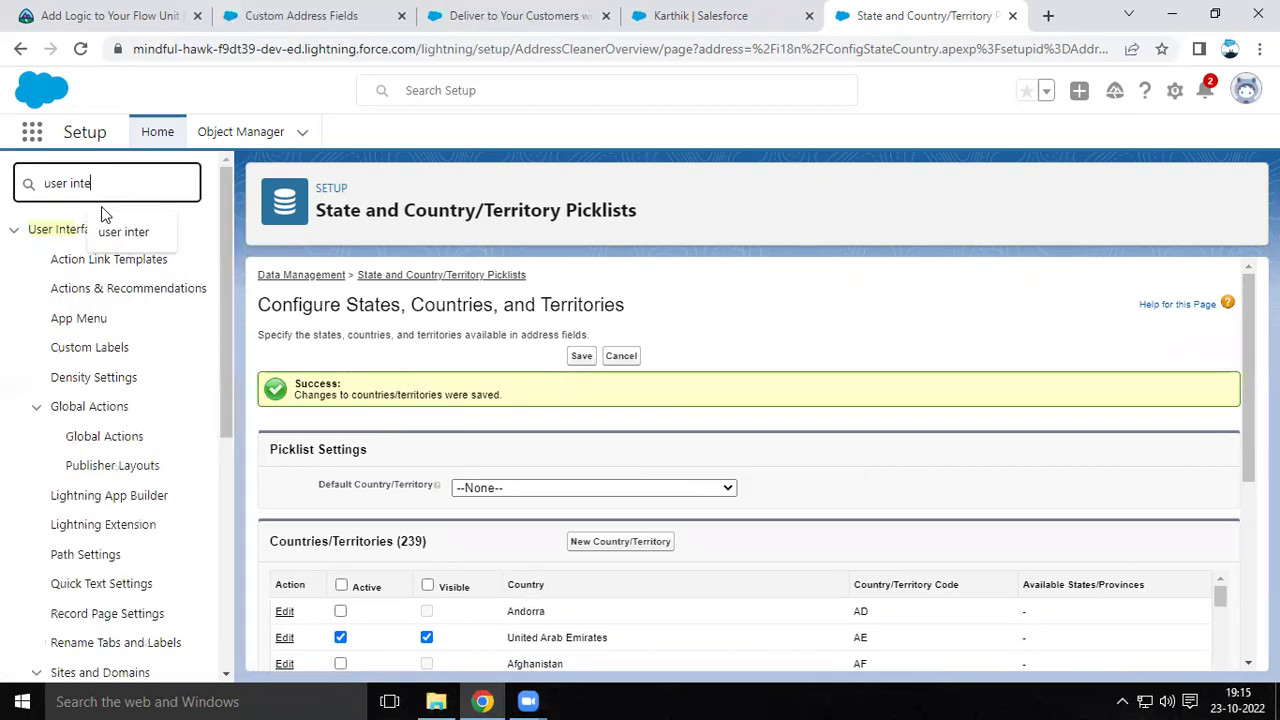
pyautogui.moveTo(227, 287); pyautogui.dragTo(240, 557)
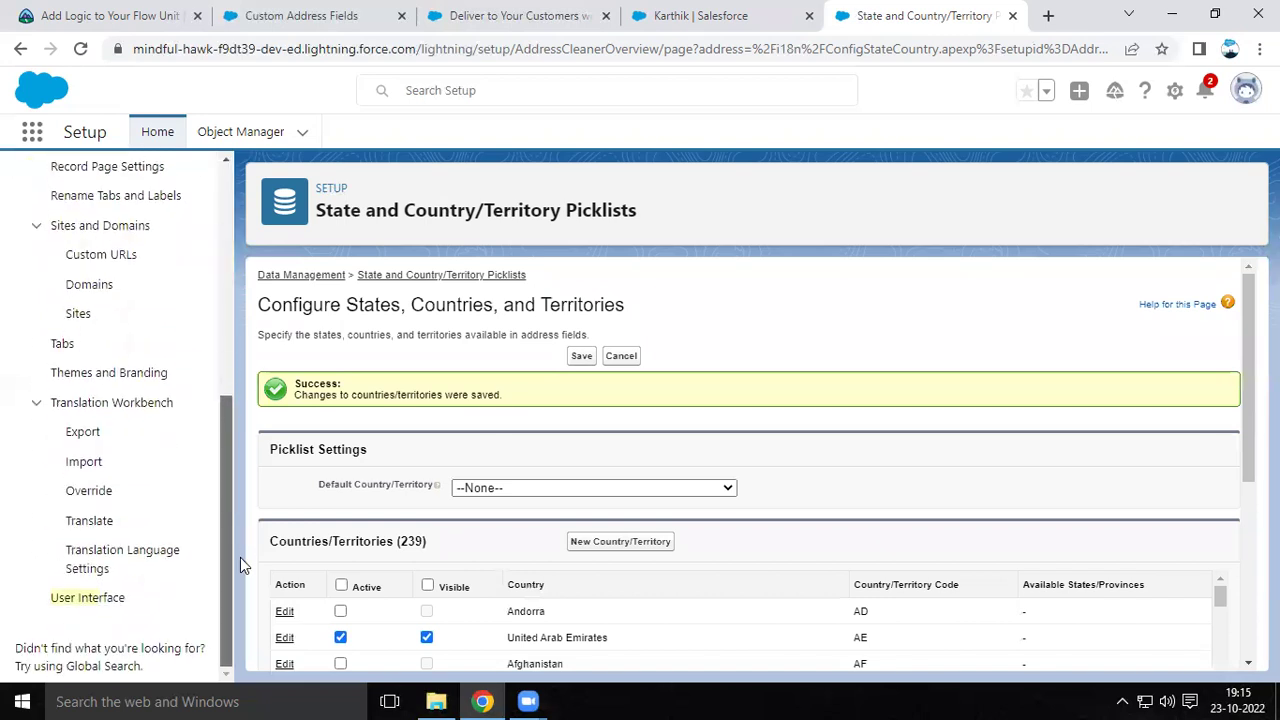
pyautogui.click(114, 598)
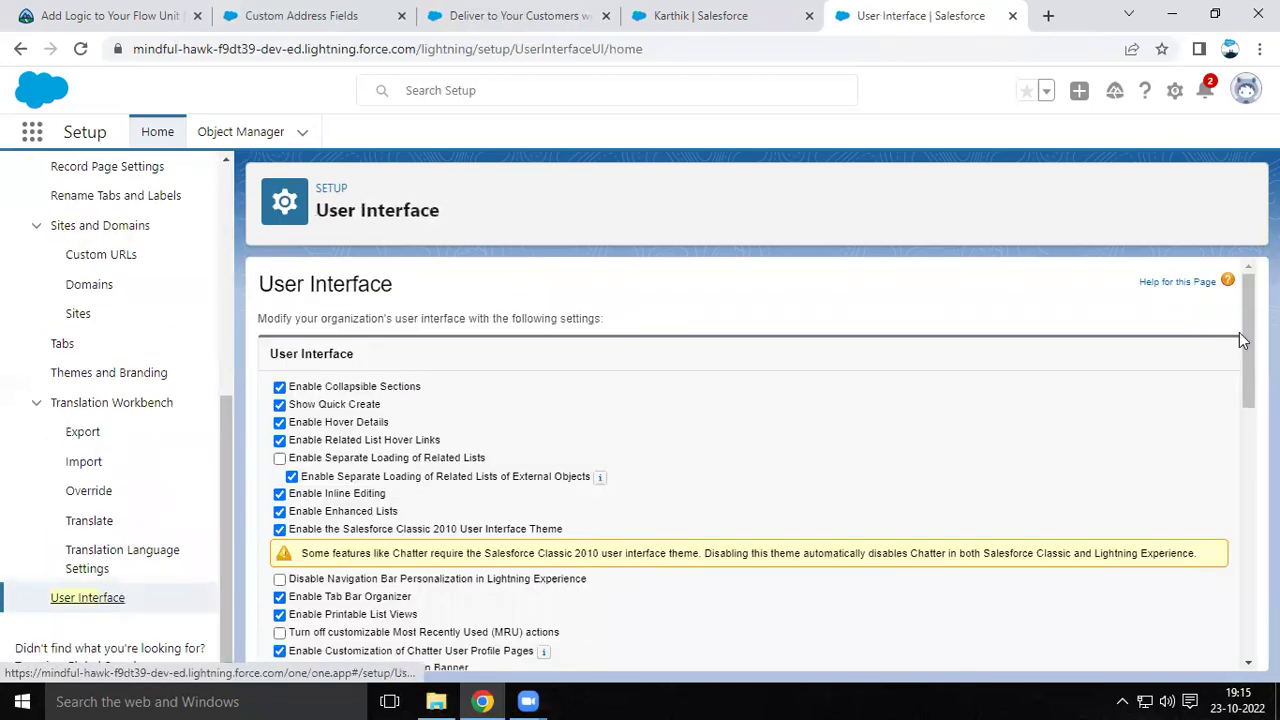
# Step: Enable "Use custom address fields" in the Setup section of the User Interface settings and save
pyautogui.moveTo(1248, 348); pyautogui.dragTo(1248, 580)
pyautogui.moveTo(295, 512); pyautogui.dragTo(397, 508)
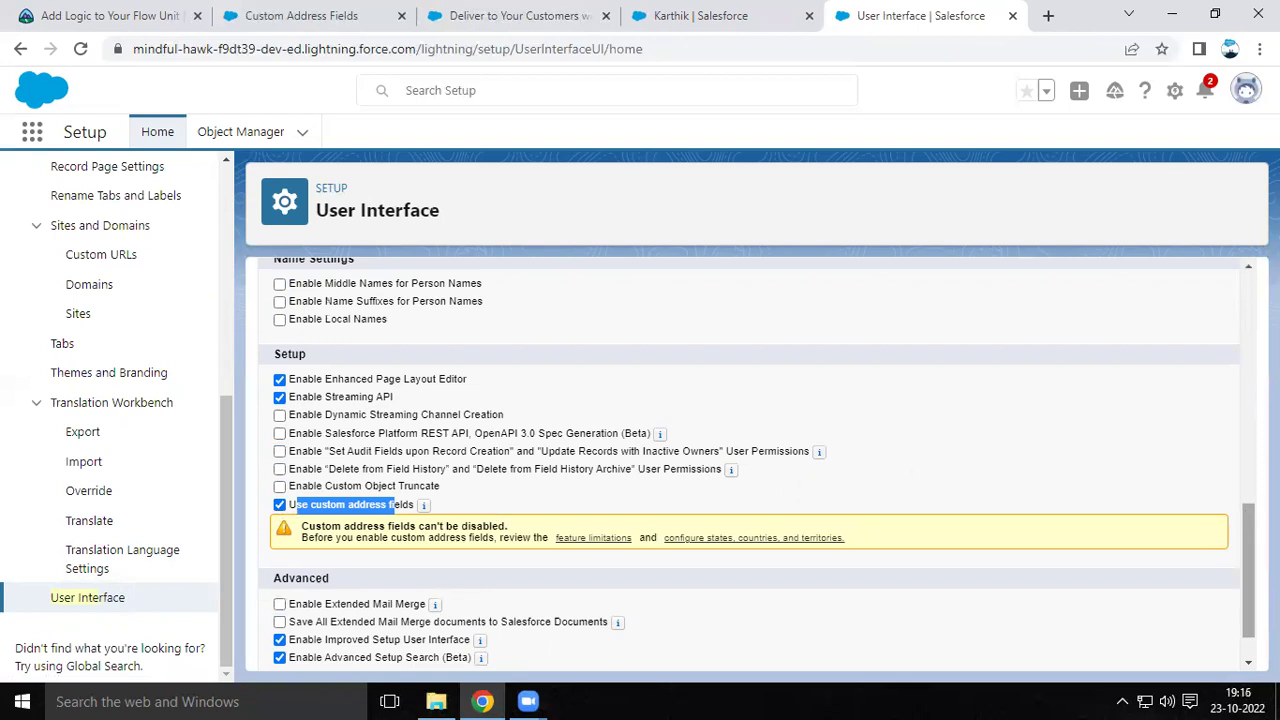
pyautogui.scroll(-1, 1248, 570)
pyautogui.click(574, 647)
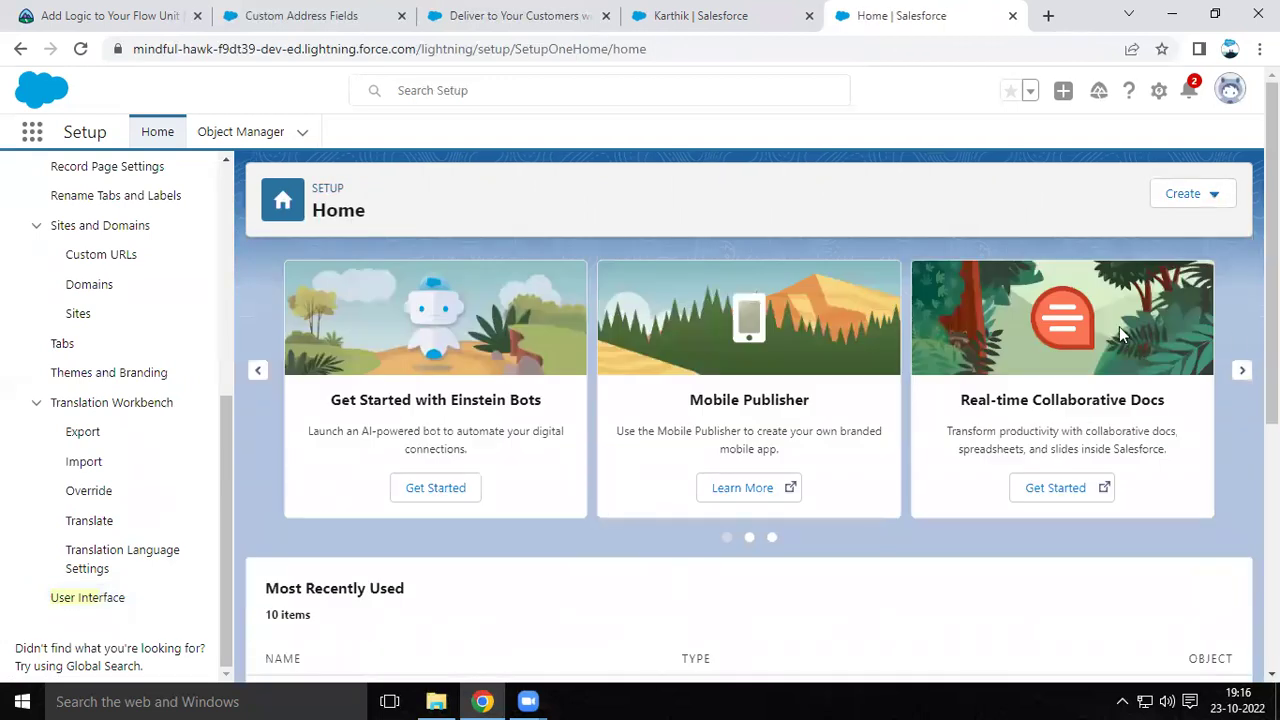
# Step: Reopen the User Interface settings and check the state of the "Use custom address fields" option
pyautogui.click(105, 597)
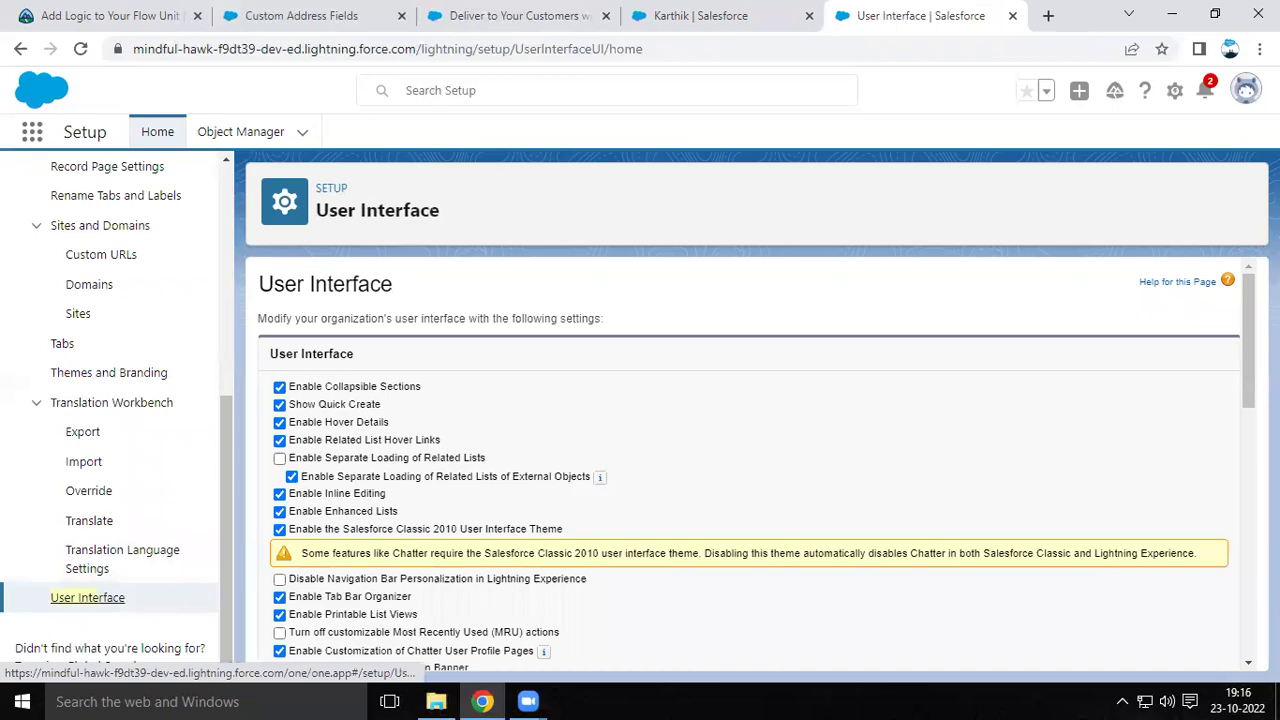
pyautogui.scroll(-4, 750, 460)
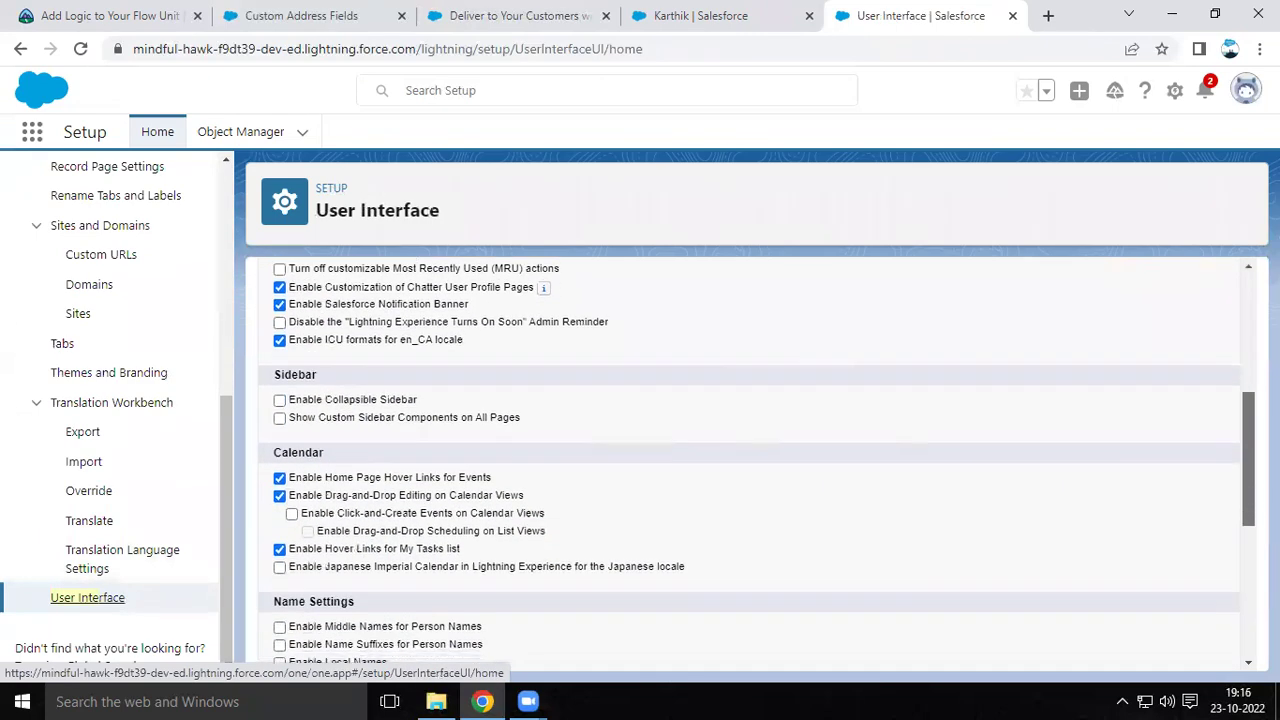
pyautogui.scroll(-4, 266, 467)
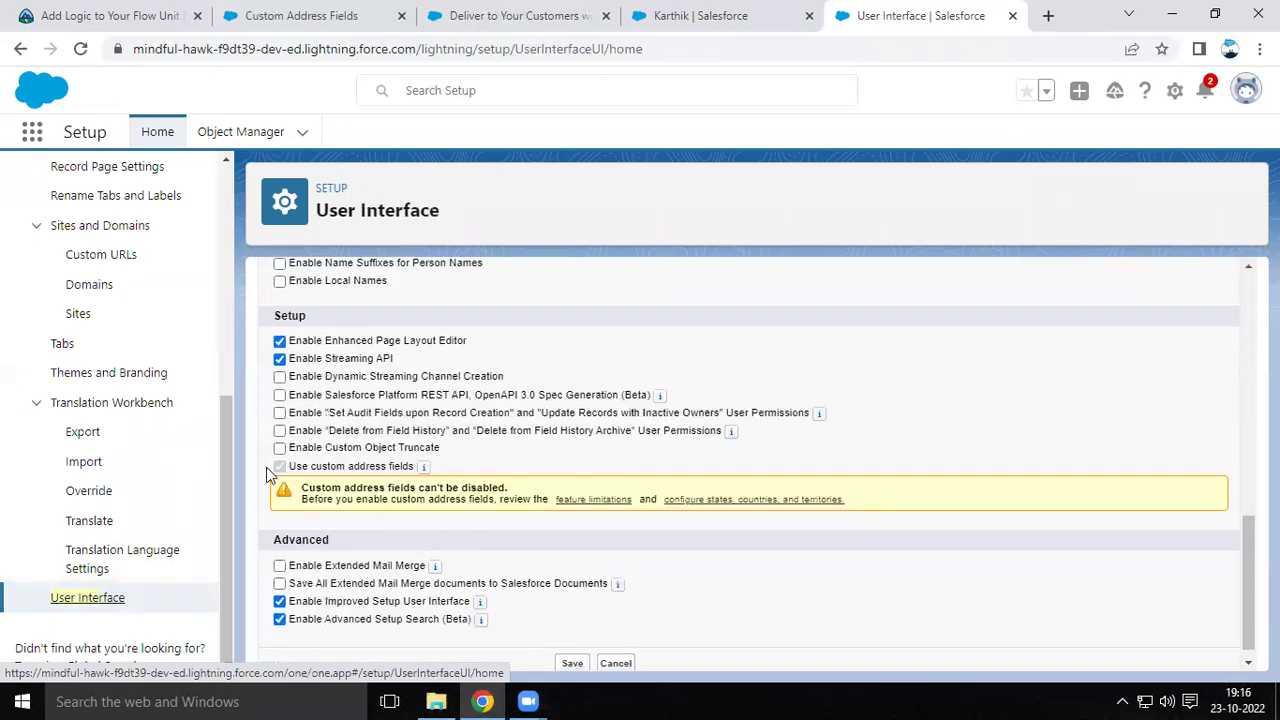
pyautogui.moveTo(266, 467); pyautogui.dragTo(380, 470)
pyautogui.click(383, 472)
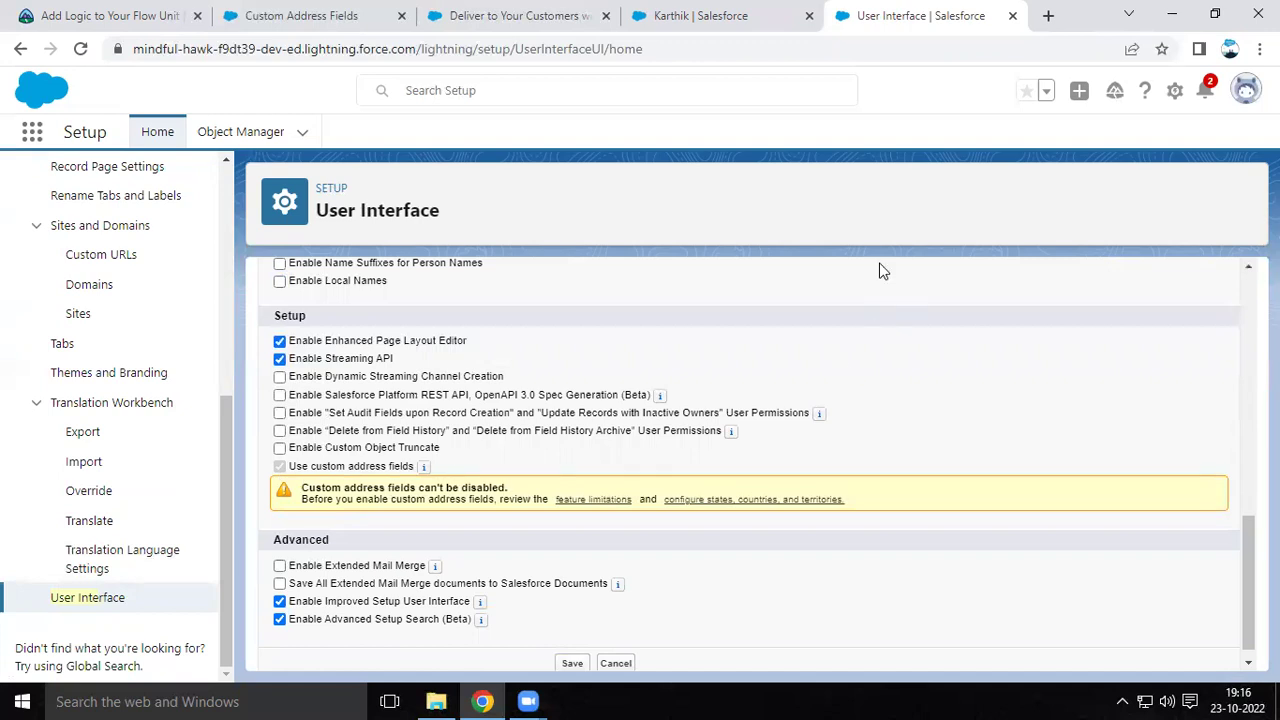
# Step: Return to the employee record, open its object for editing in Setup, and go to Fields & Relationships
pyautogui.click(666, 12)
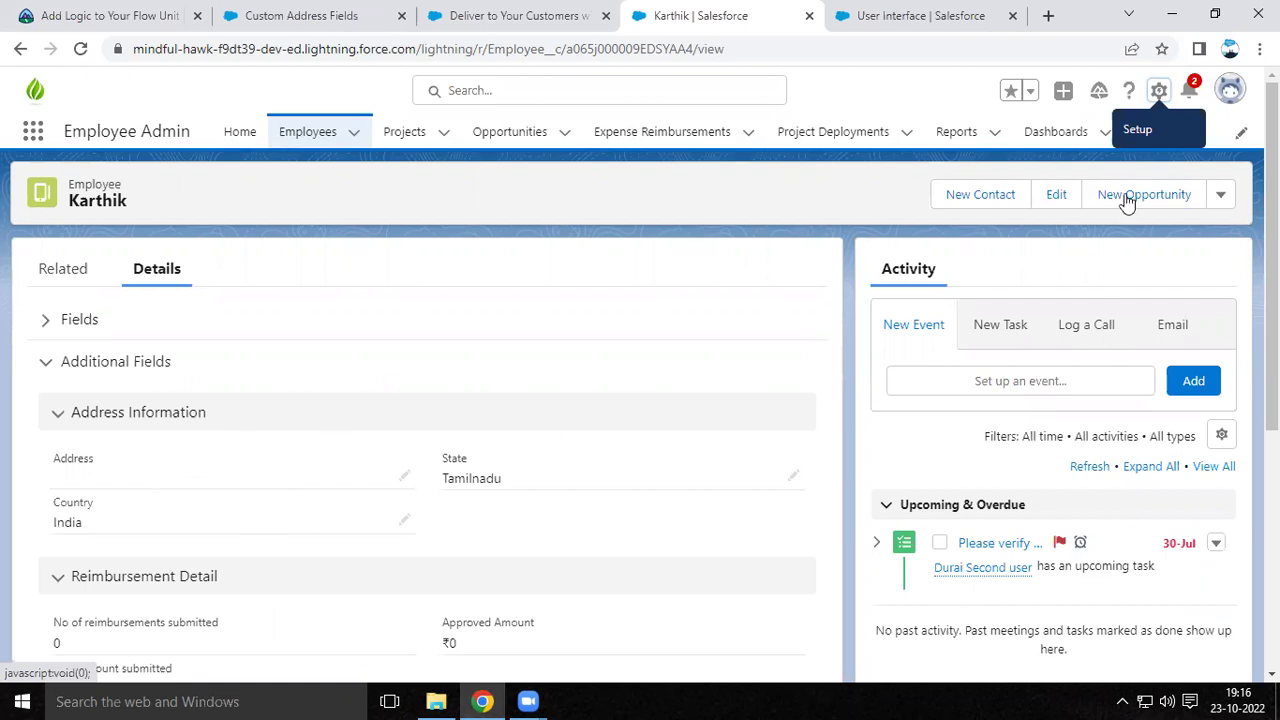
pyautogui.click(1158, 90)
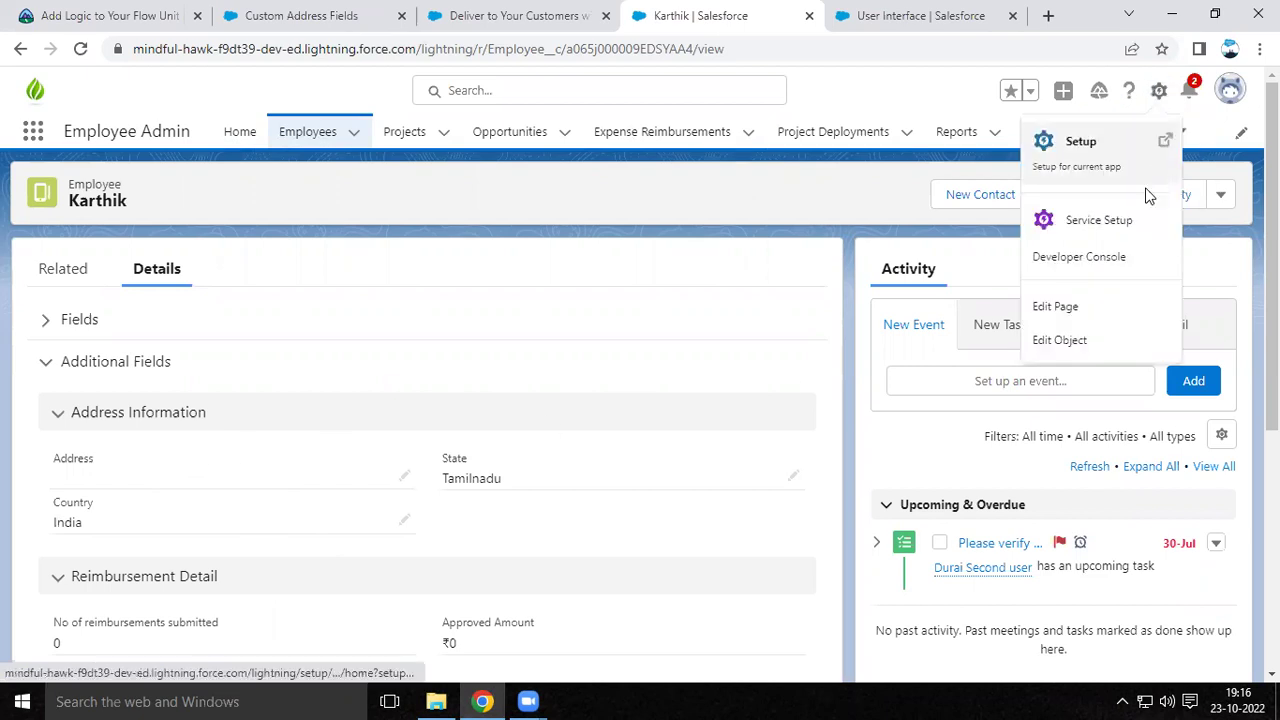
pyautogui.click(1062, 341)
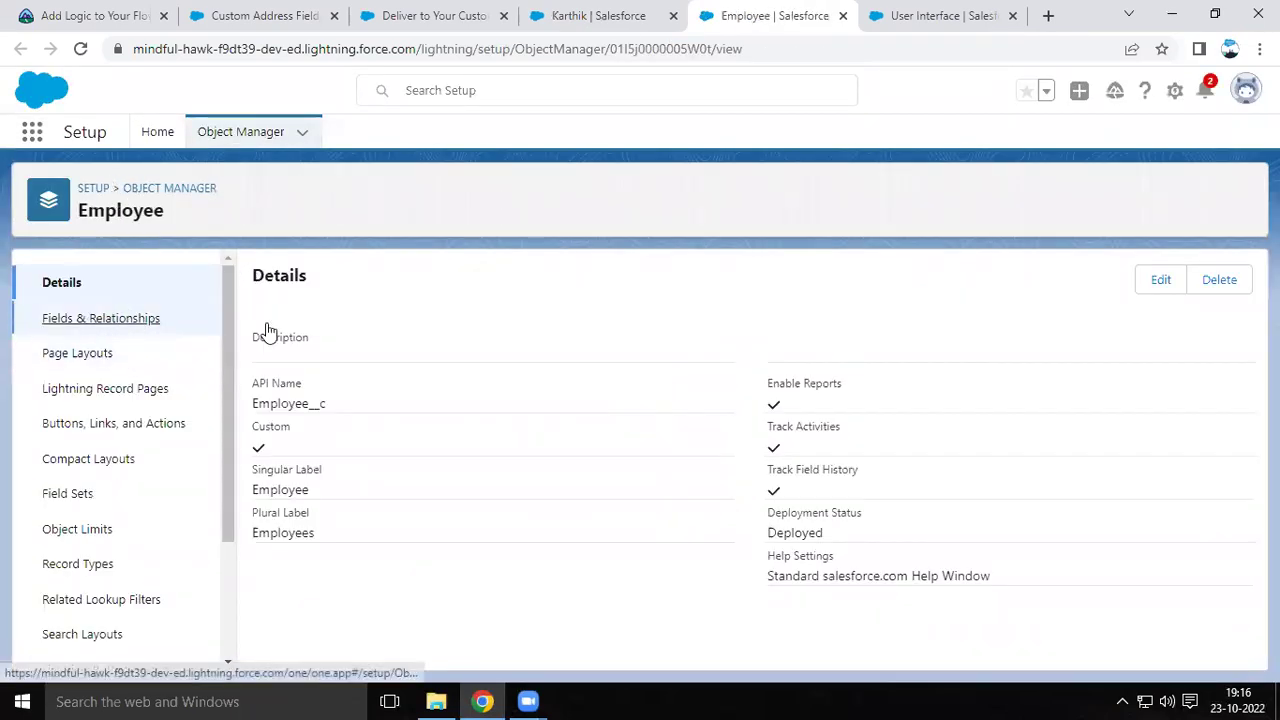
pyautogui.click(210, 322)
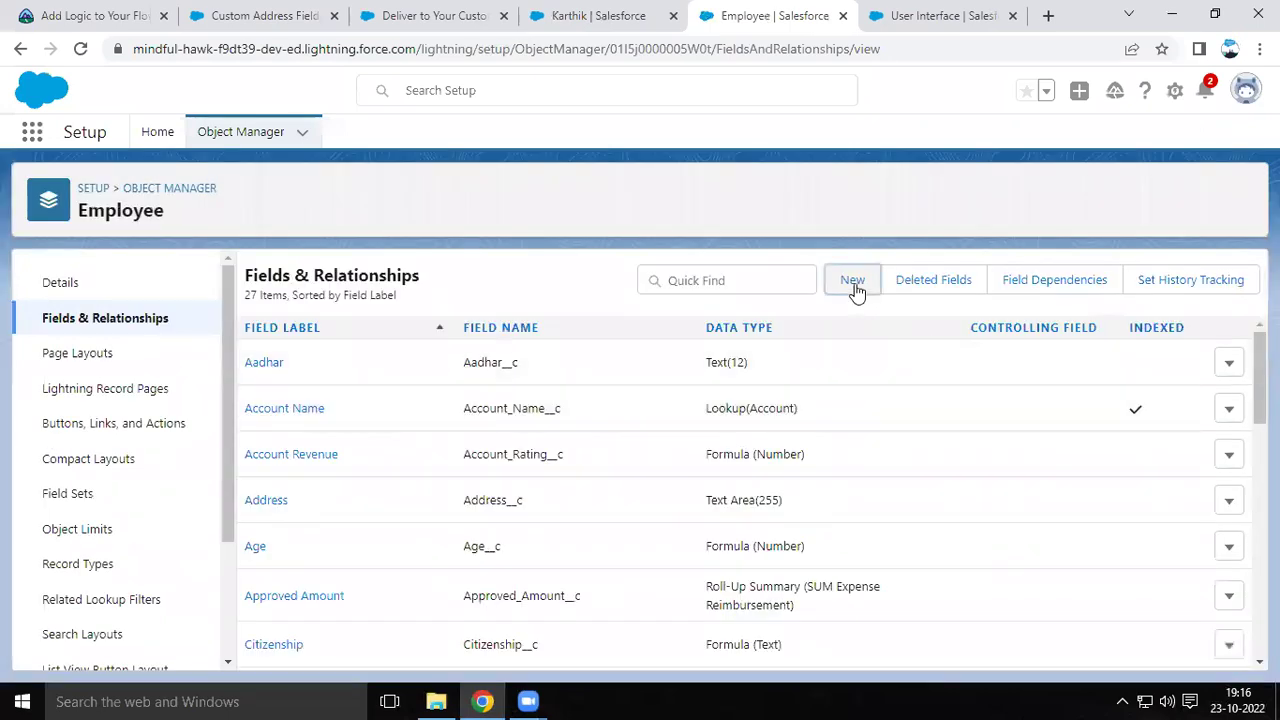
# Step: Start a new custom field on the Employee object and choose Address as its data type
pyautogui.click(853, 283)
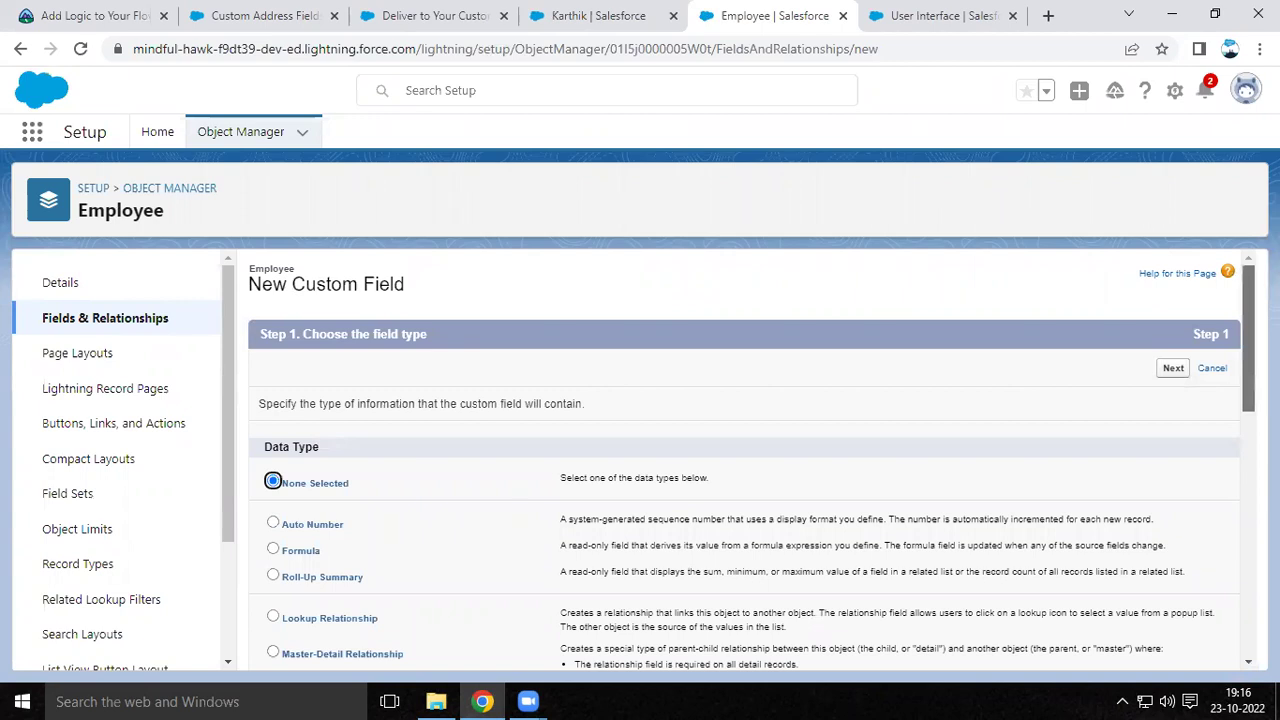
pyautogui.scroll(-3, 1010, 468)
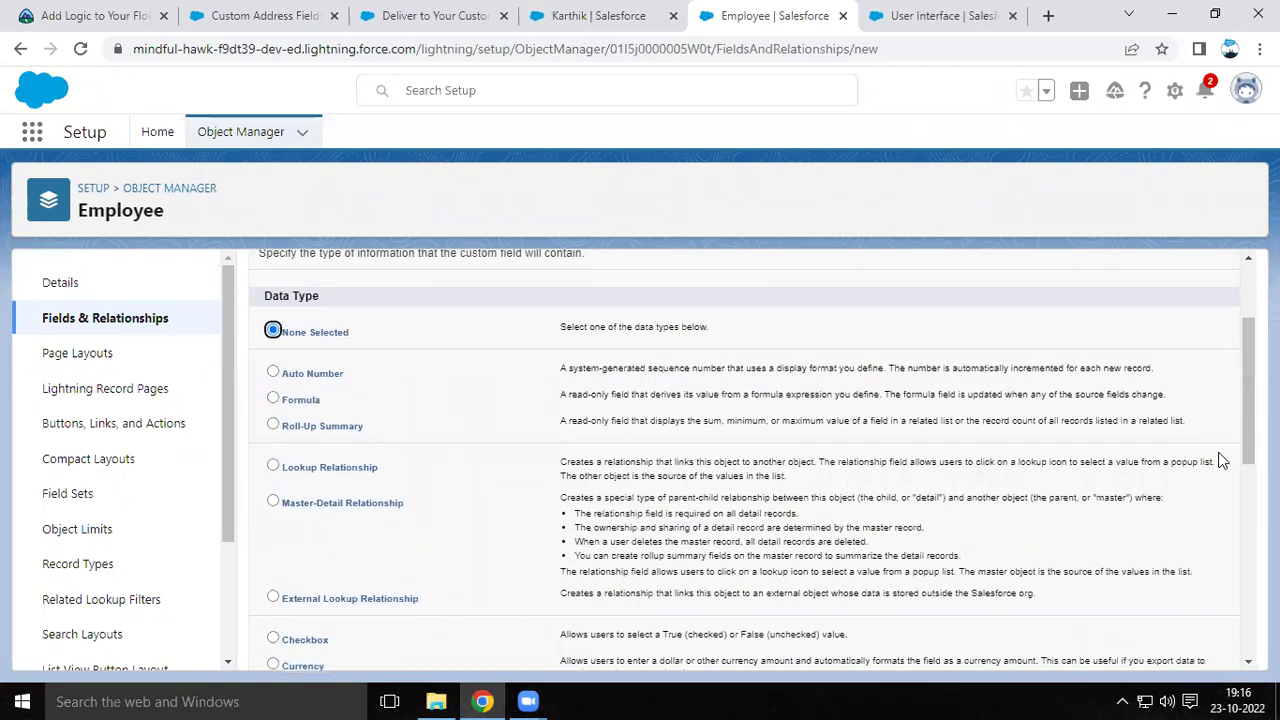
pyautogui.scroll(-10, 797, 549)
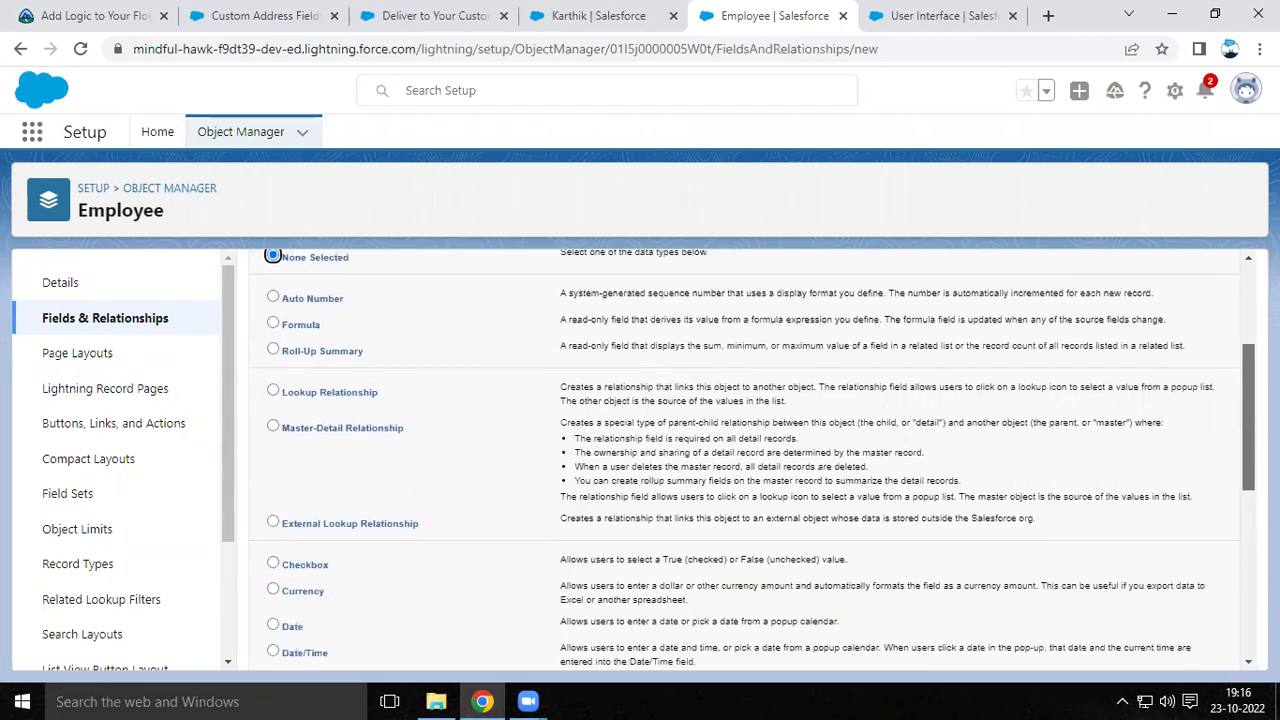
pyautogui.moveTo(302, 600); pyautogui.dragTo(283, 596)
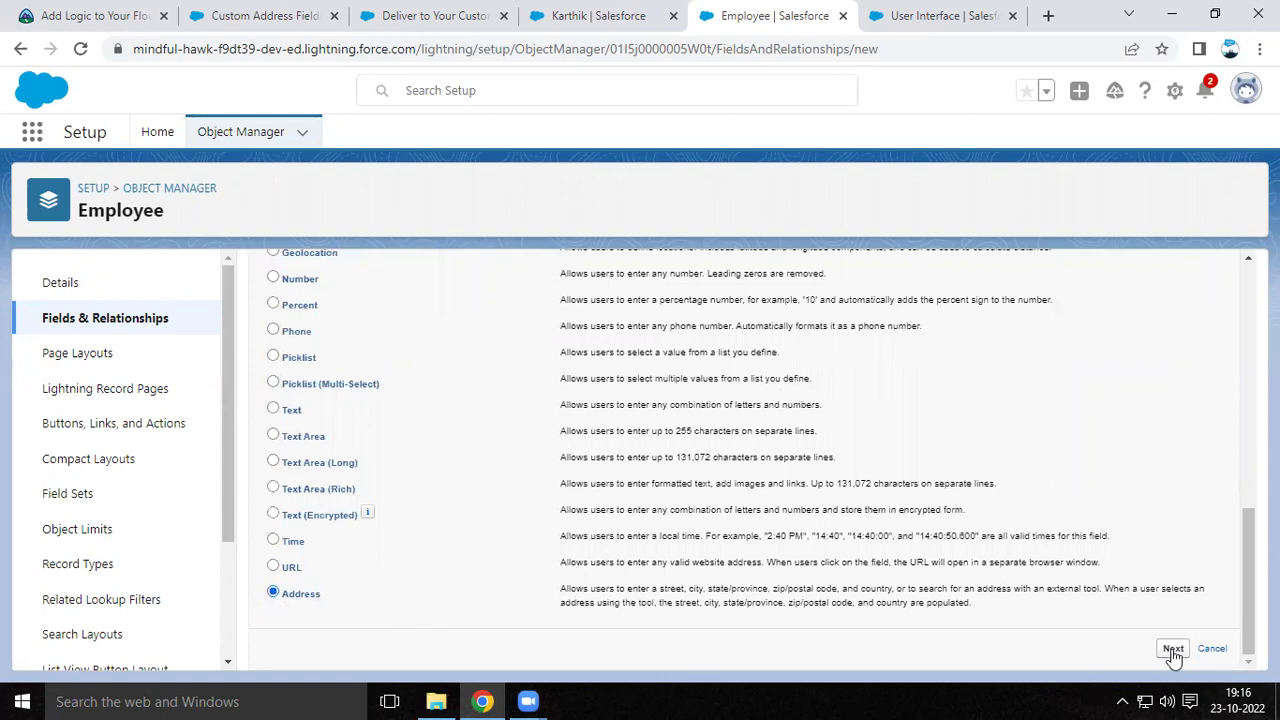
# Step: Label the field New Address, keep the default field security and page layout options, and save it
pyautogui.click(481, 412)
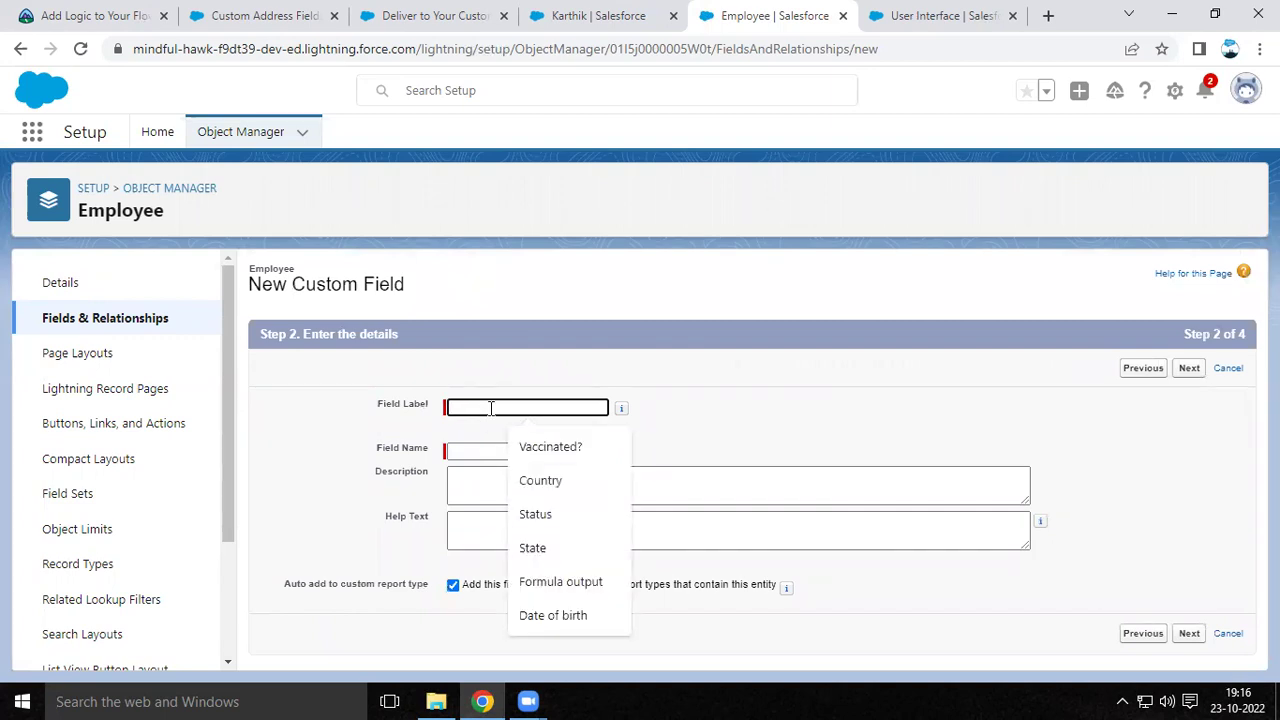
pyautogui.write('New Address')
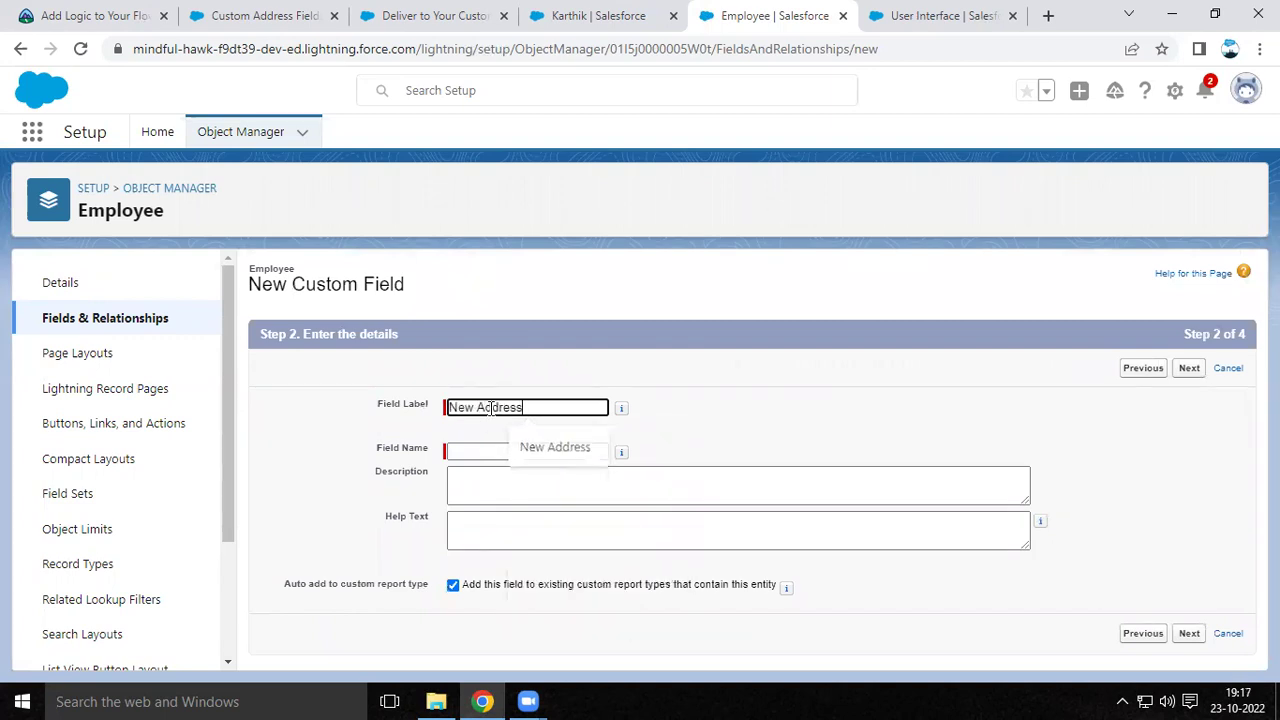
pyautogui.click(712, 407)
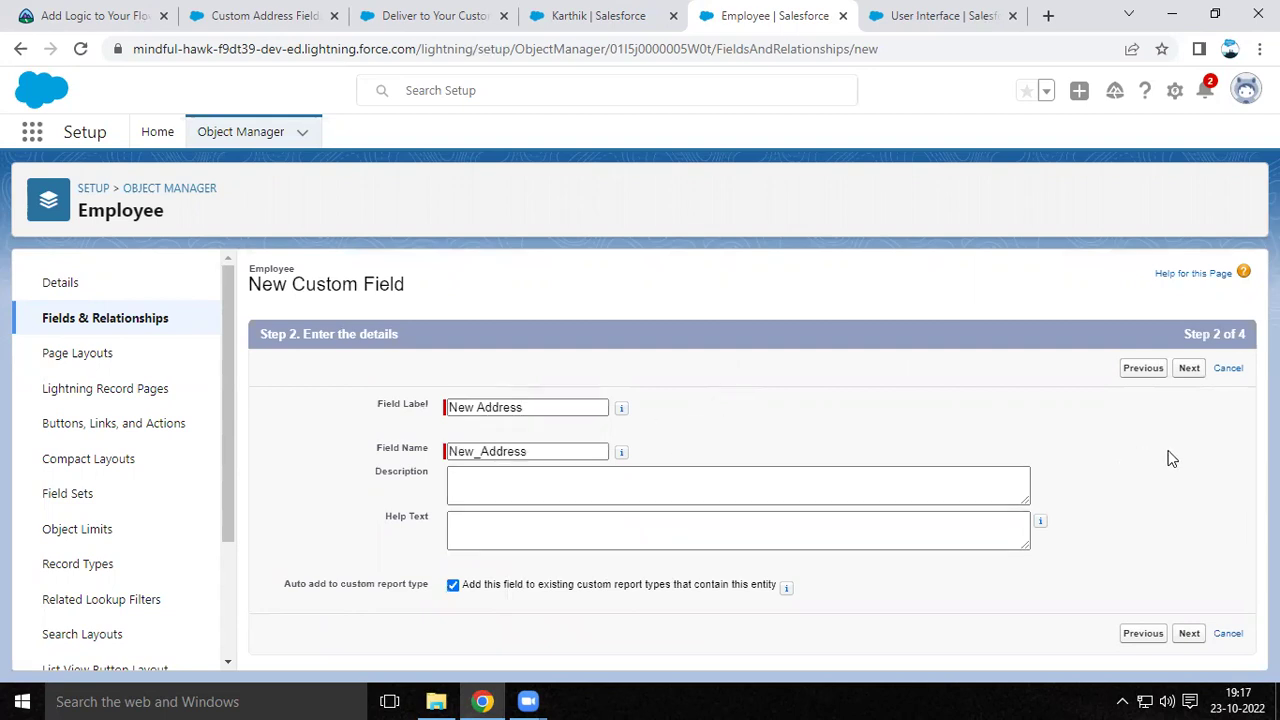
pyautogui.click(1192, 369)
pyautogui.click(1176, 369)
pyautogui.click(1169, 369)
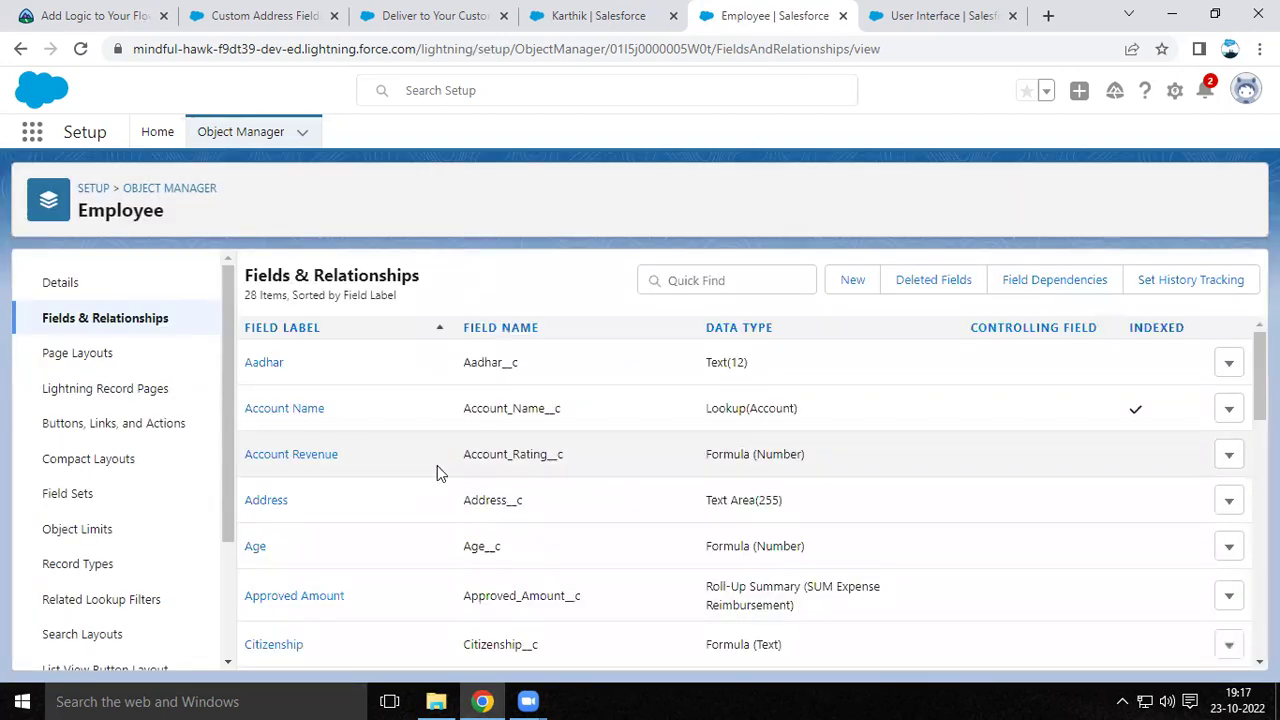
# Step: Find New Address in the Employee field list and check its data type
pyautogui.scroll(-3, 1194, 417)
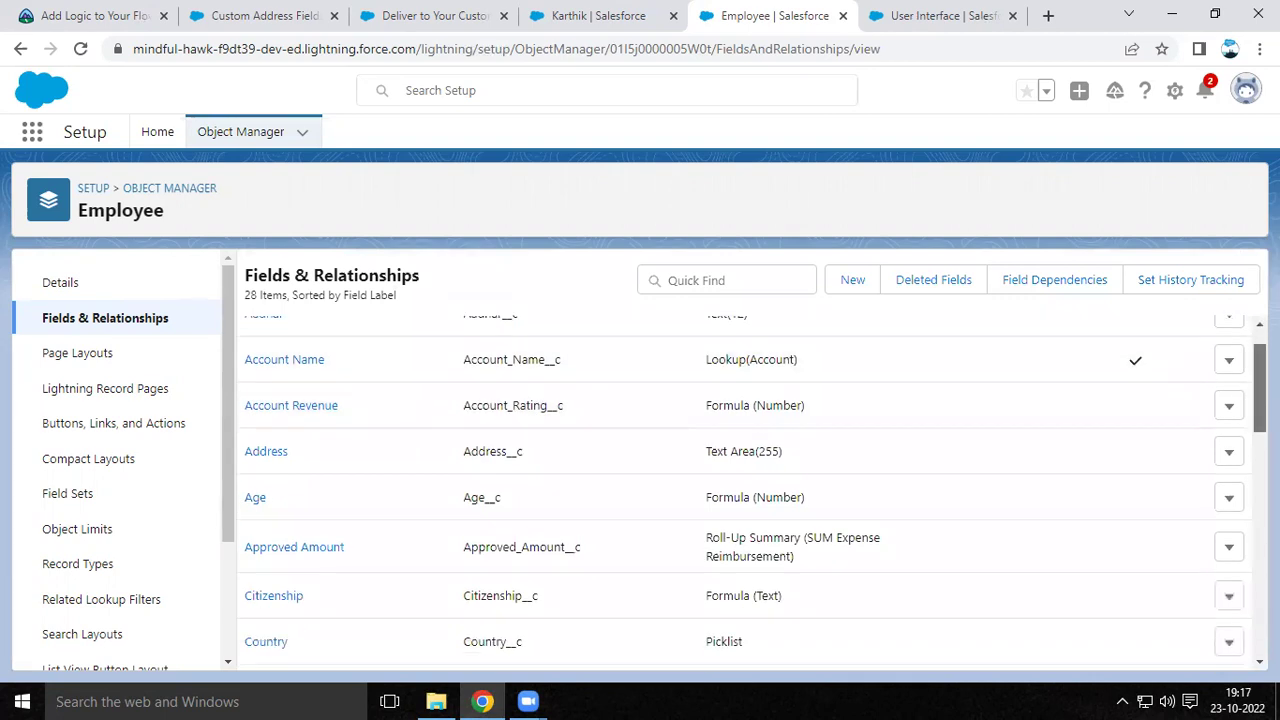
pyautogui.scroll(-5, 750, 490)
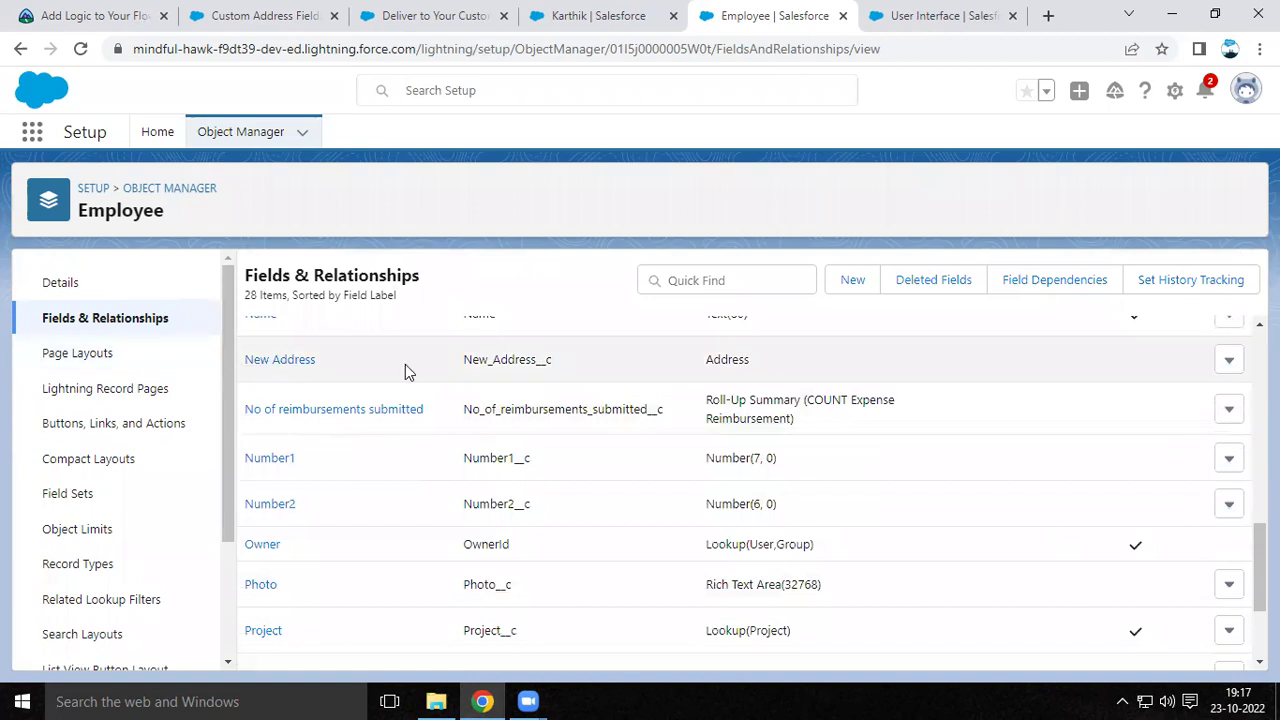
pyautogui.moveTo(700, 367); pyautogui.dragTo(810, 362)
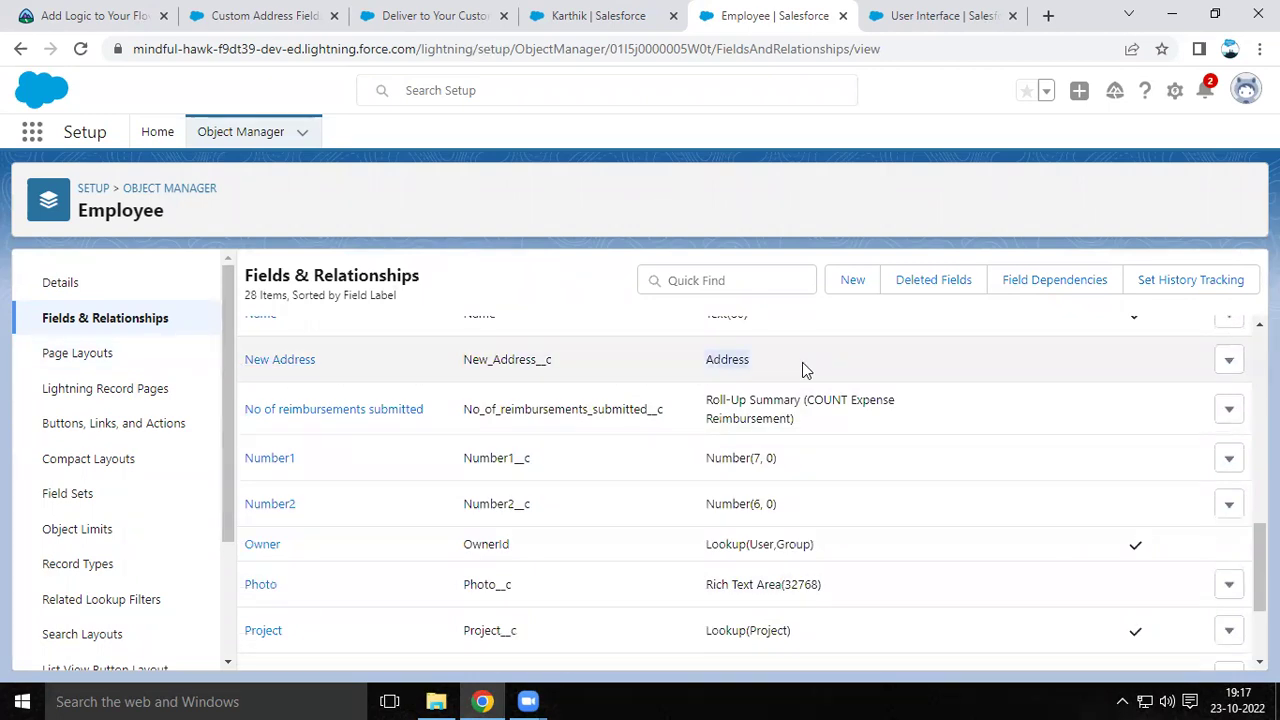
# Step: Reload the employee record and open its record page in the Lightning App Builder
pyautogui.click(630, 24)
pyautogui.click(84, 49)
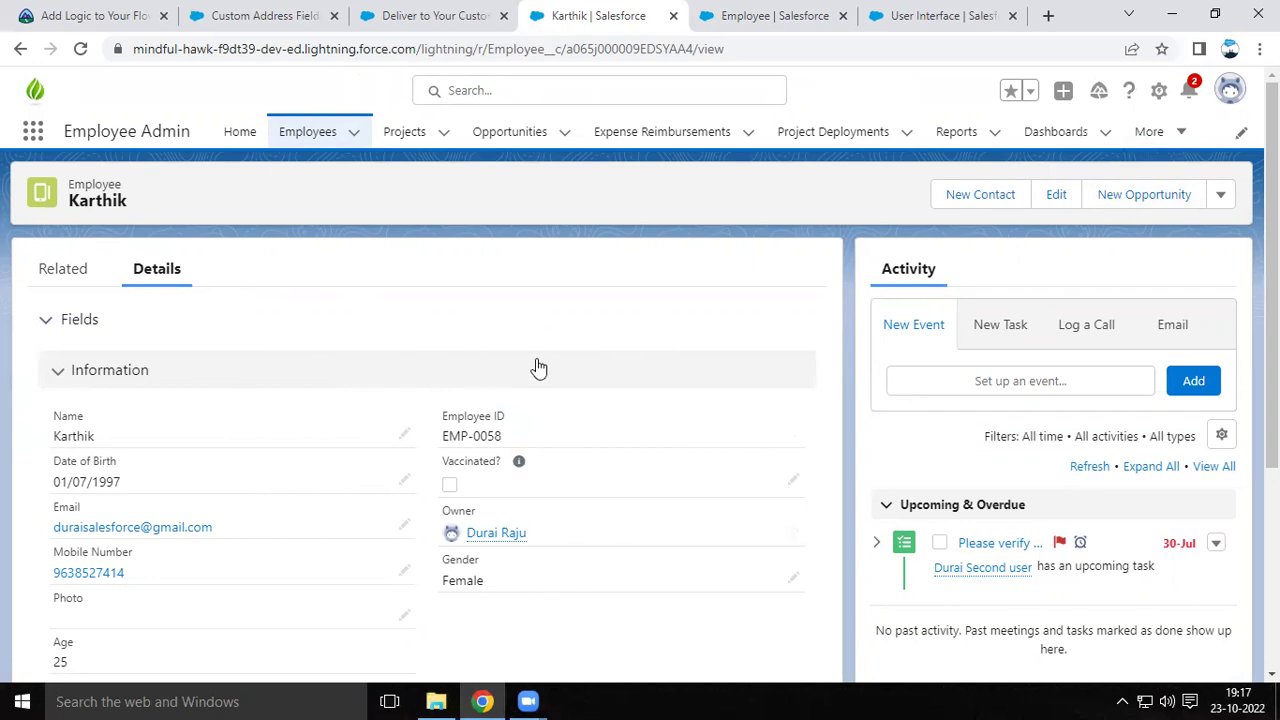
pyautogui.click(1159, 96)
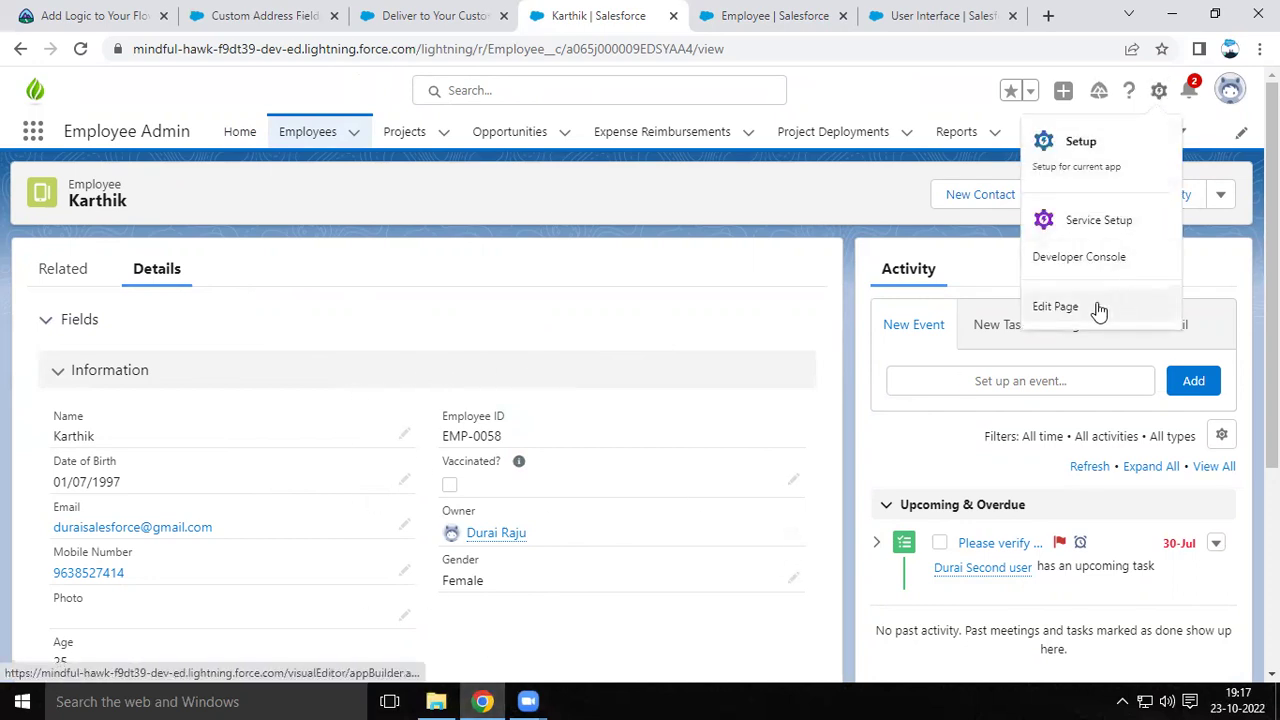
pyautogui.click(1055, 308)
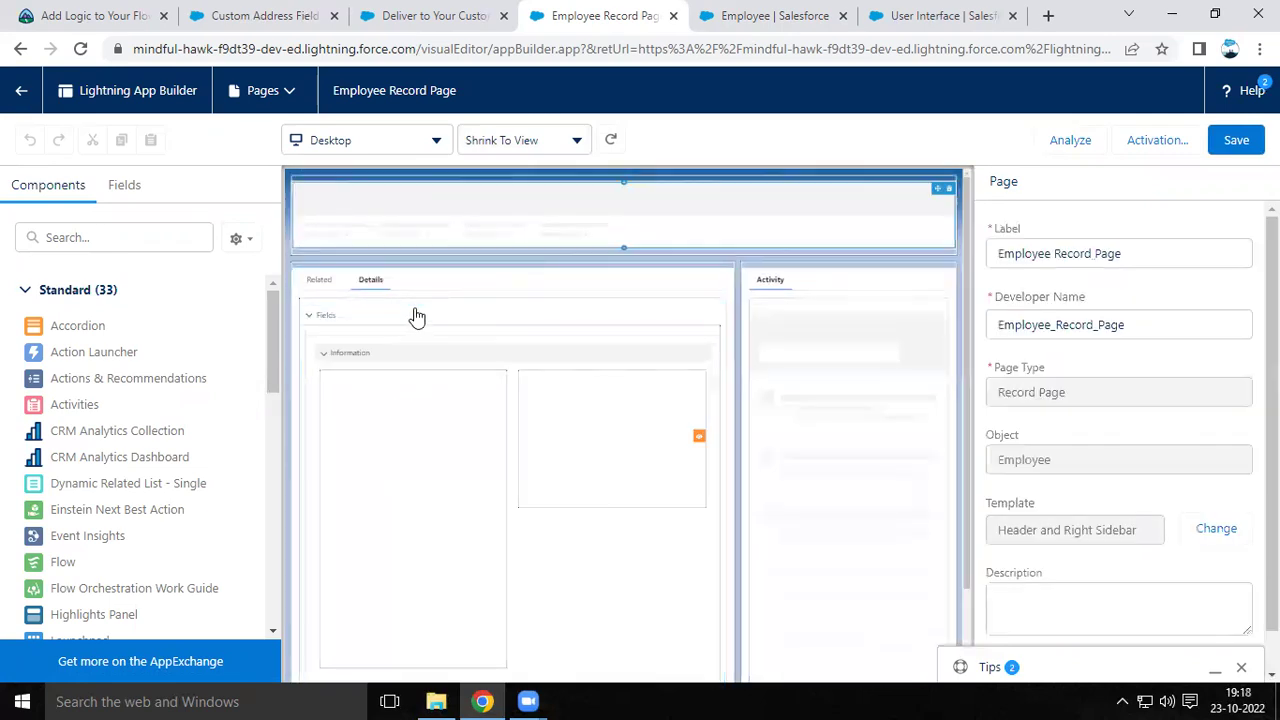
# Step: Place the New Address field below Employee ID in the Information section and save the record page
pyautogui.click(405, 315)
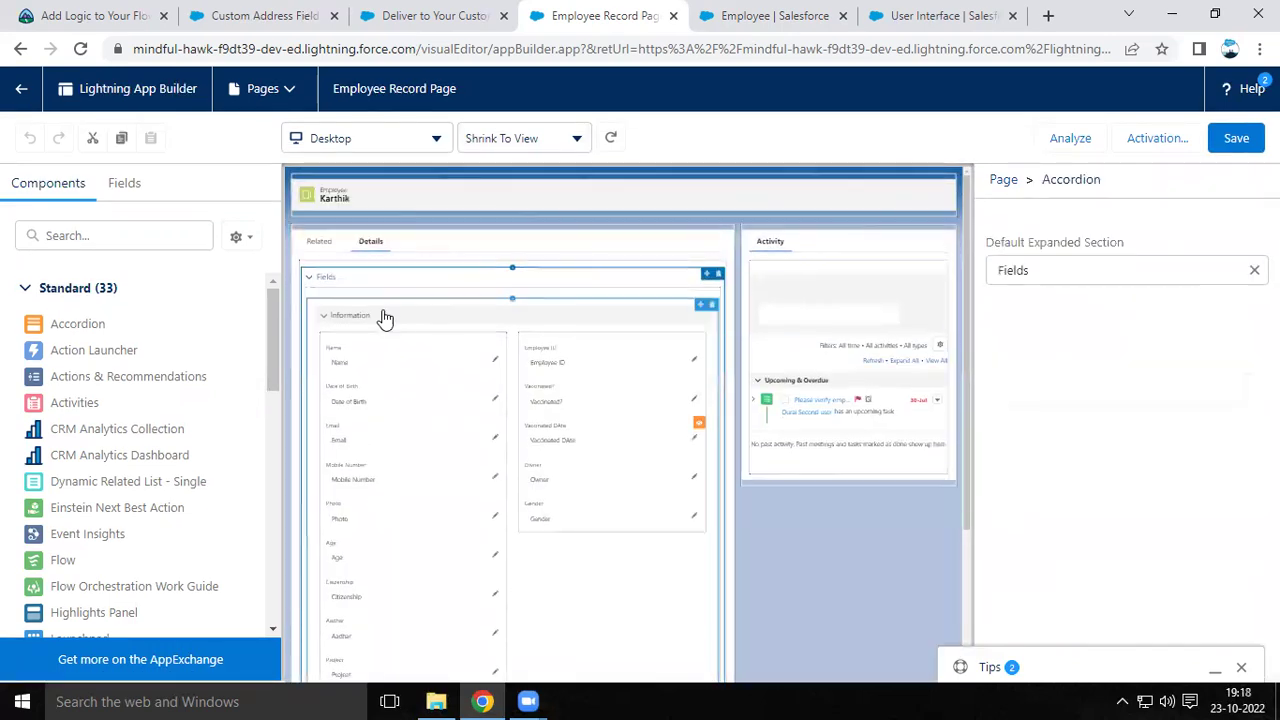
pyautogui.click(122, 186)
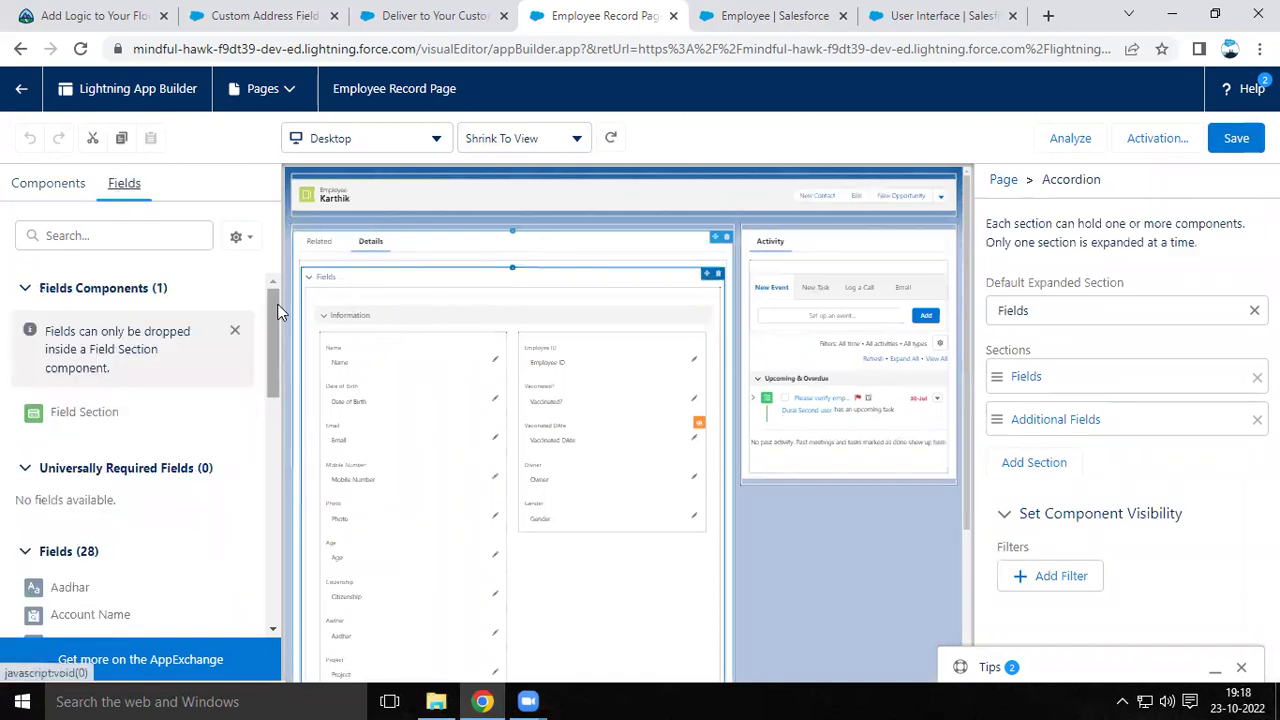
pyautogui.moveTo(274, 323); pyautogui.dragTo(279, 480)
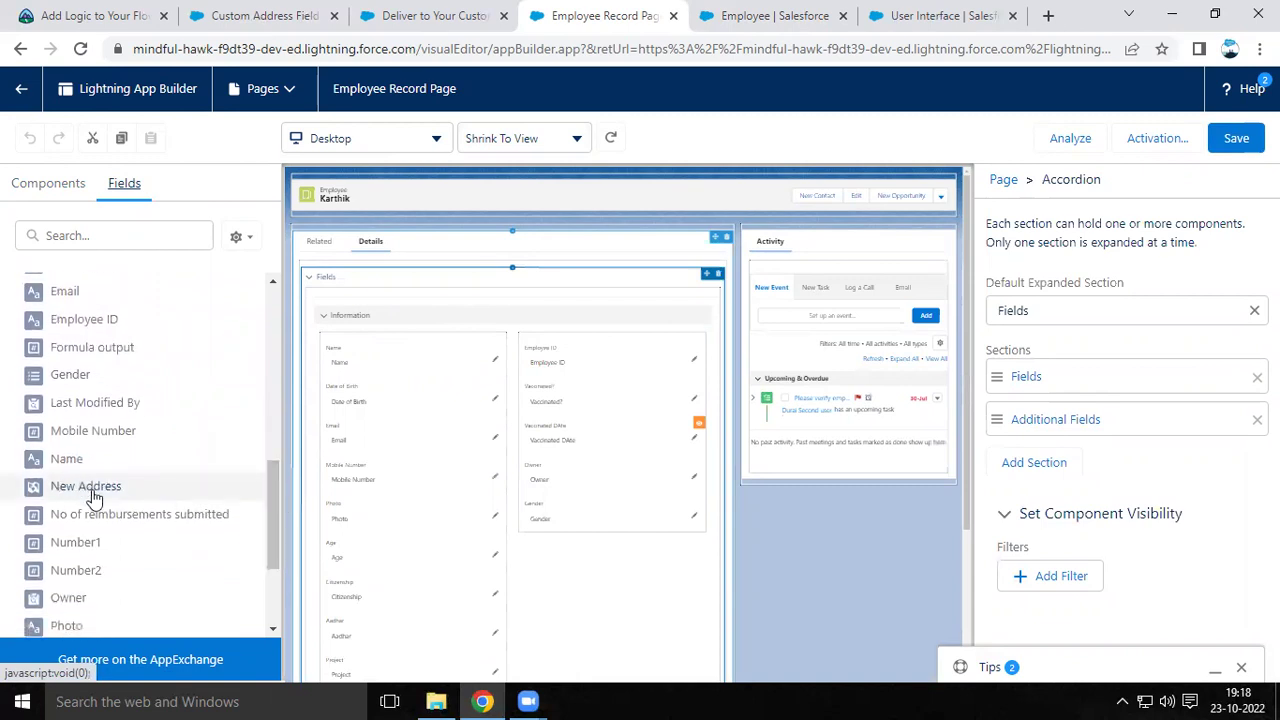
pyautogui.moveTo(87, 490); pyautogui.dragTo(552, 388)
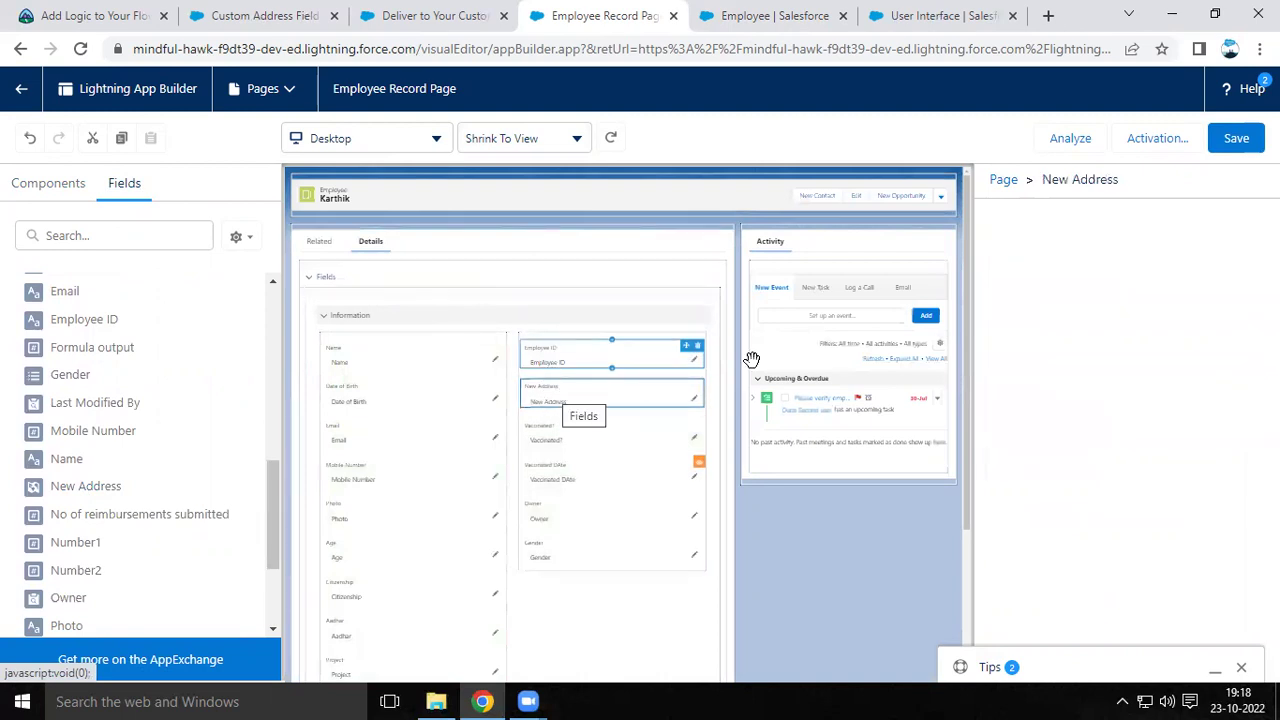
pyautogui.click(1235, 138)
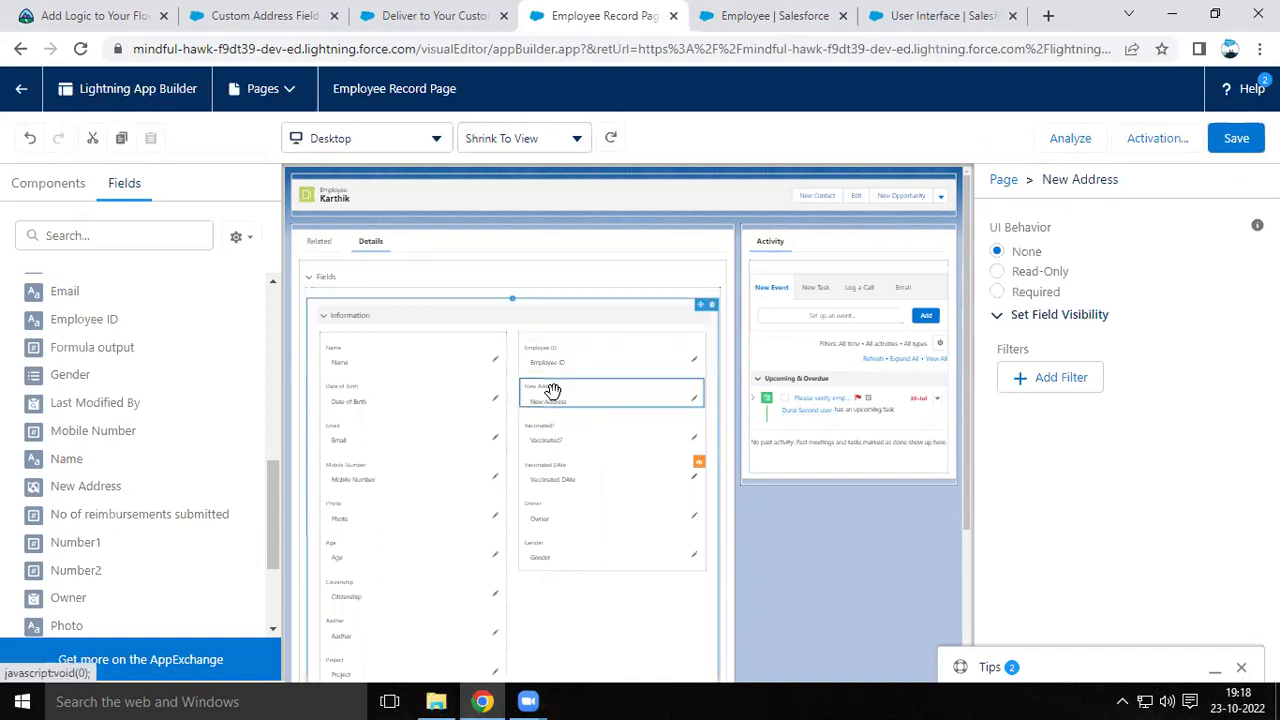
# Step: Return to the employee record and open New Address for inline editing, checking its country, street, city and postal code inputs
pyautogui.click(21, 88)
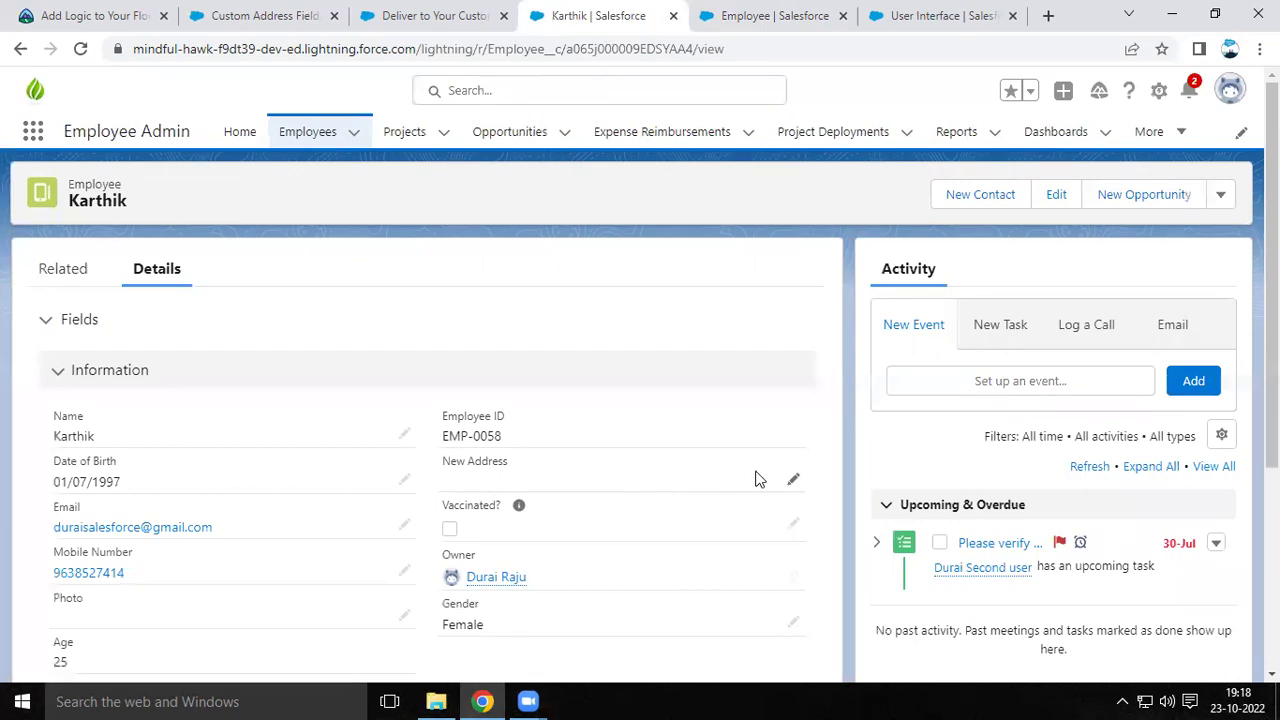
pyautogui.click(795, 482)
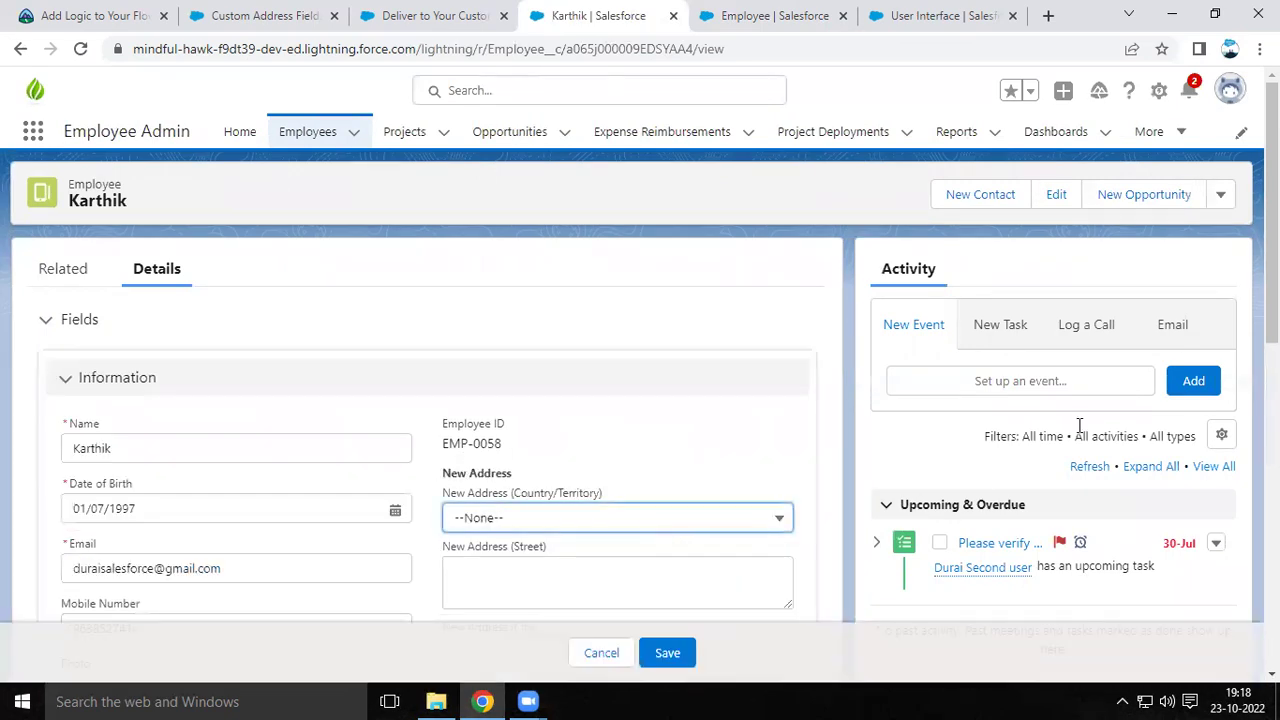
pyautogui.scroll(-2, 532, 395)
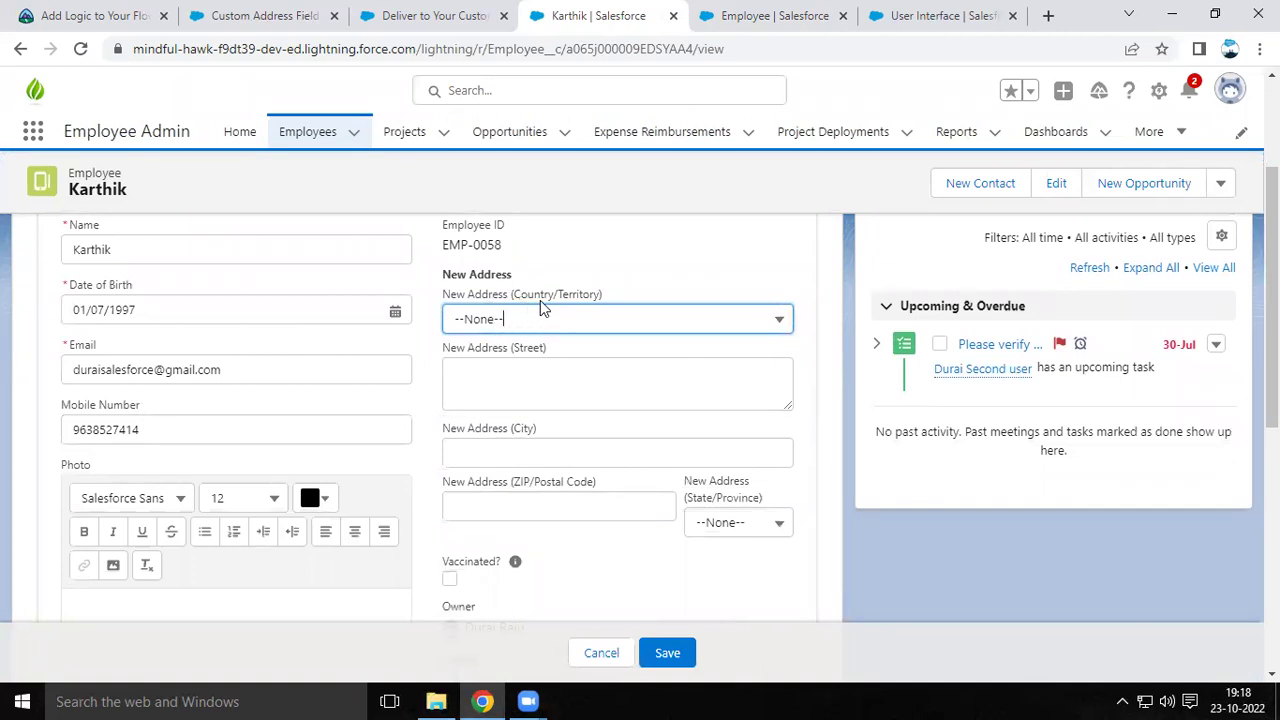
pyautogui.click(504, 384)
pyautogui.click(514, 458)
pyautogui.click(547, 494)
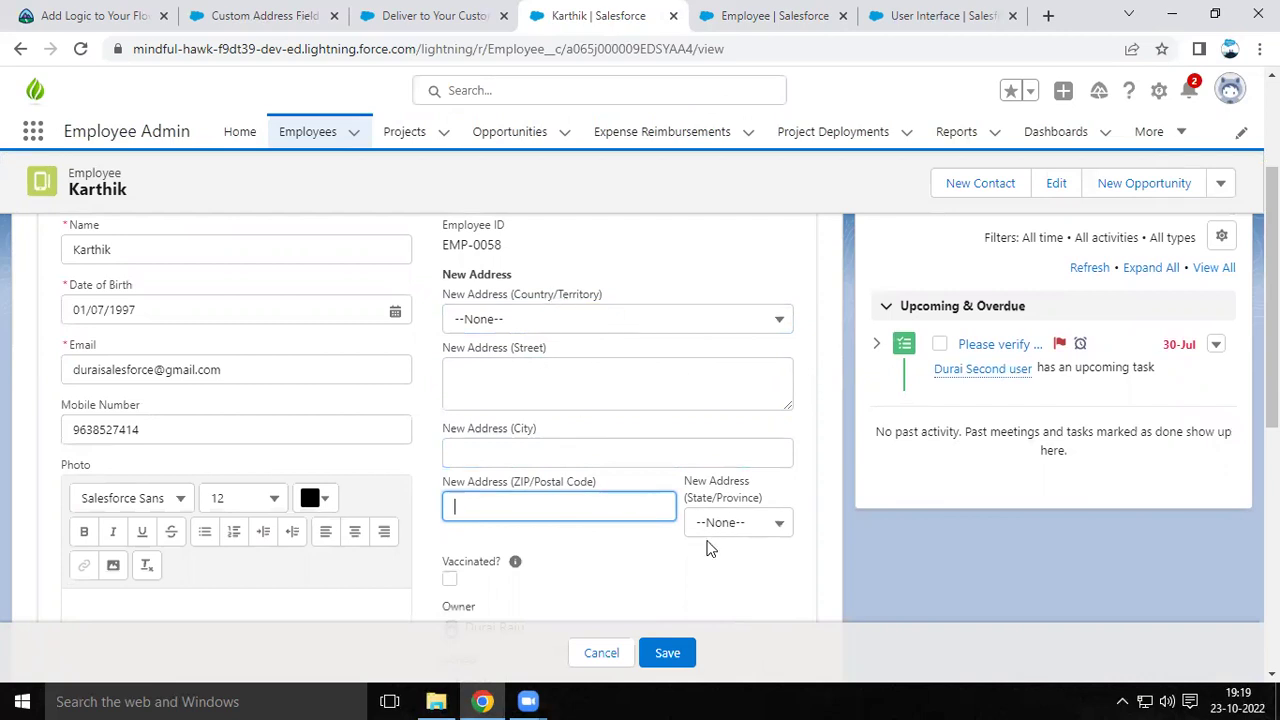
# Step: Set the New Address country to United States and look through the state options offered for it
pyautogui.click(550, 319)
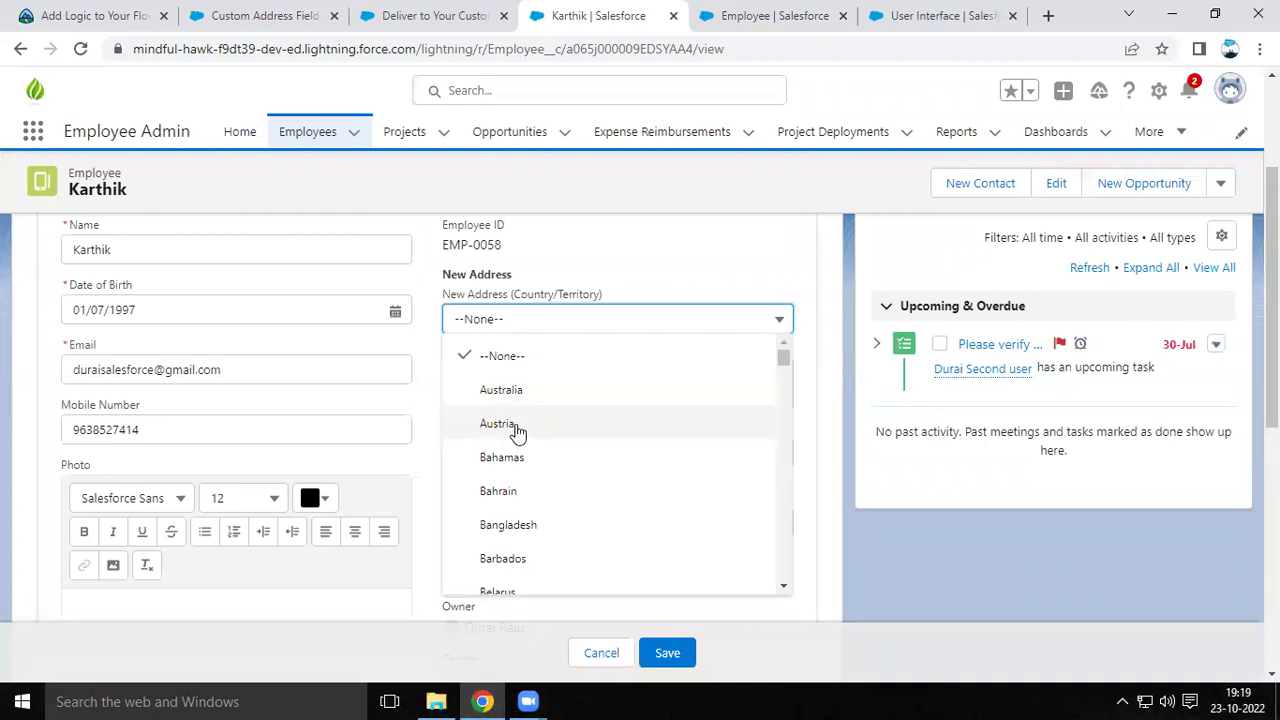
pyautogui.moveTo(782, 357); pyautogui.dragTo(778, 563)
pyautogui.click(579, 436)
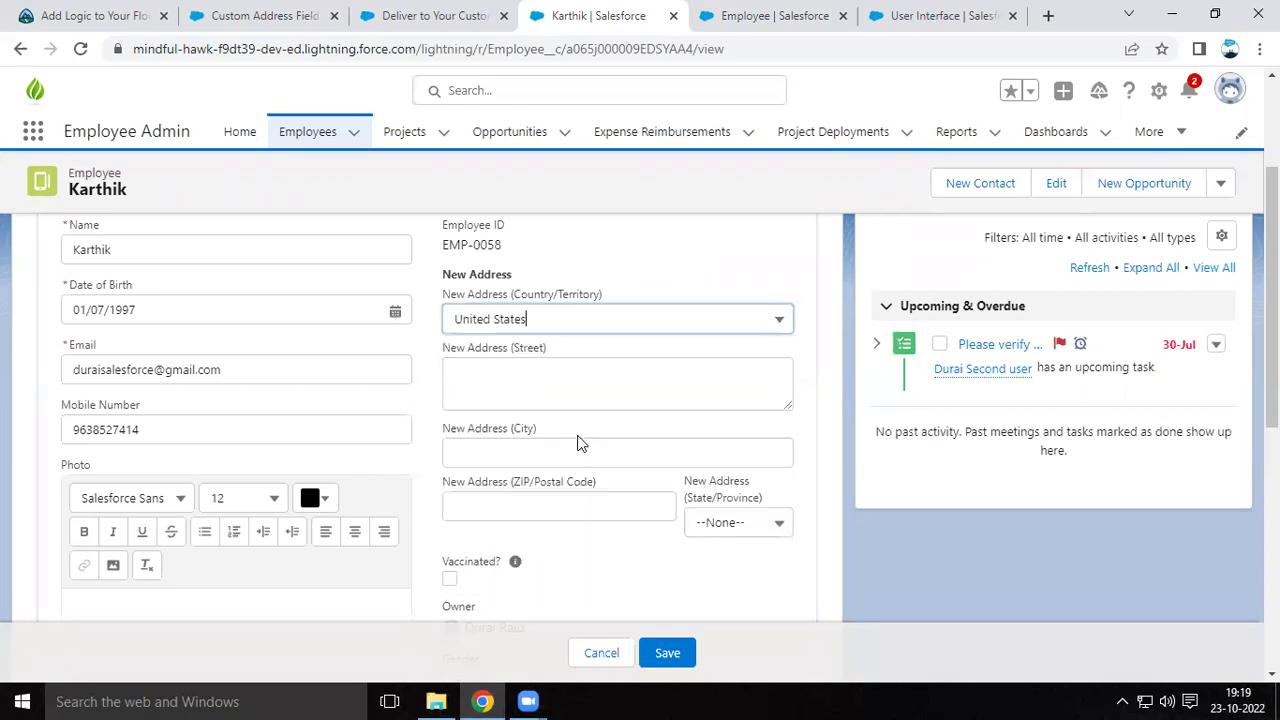
pyautogui.click(743, 522)
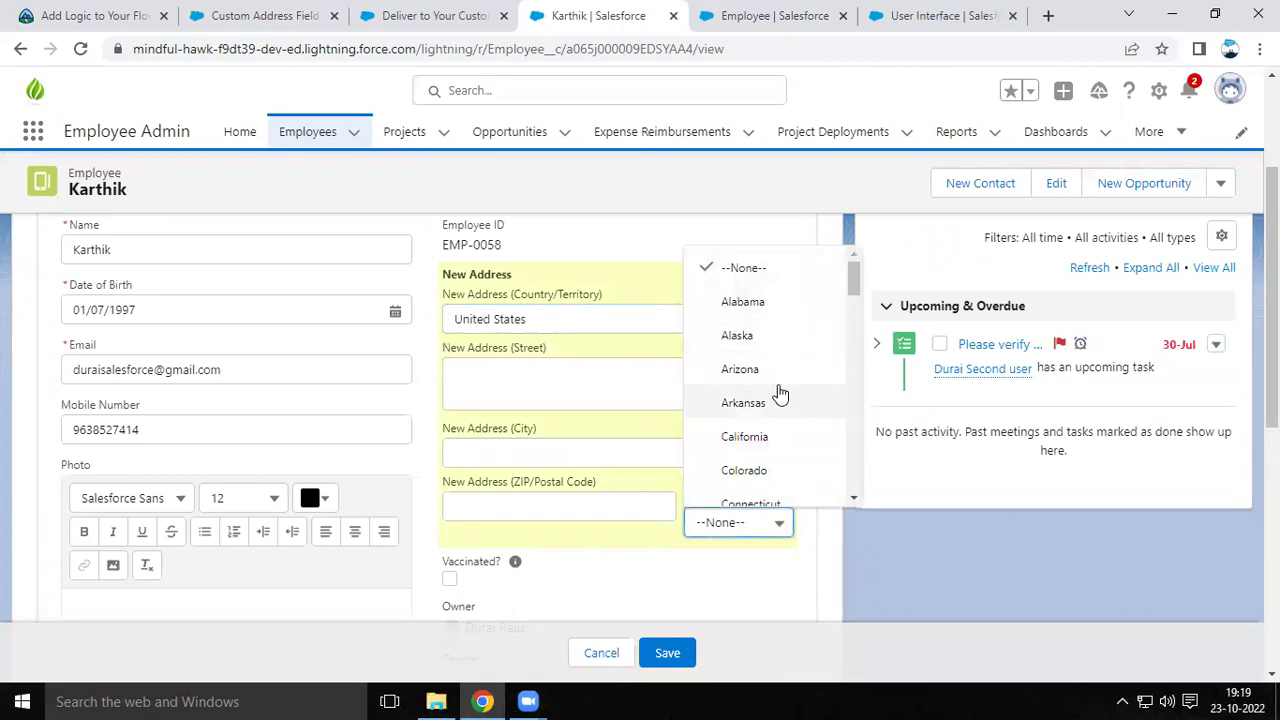
pyautogui.moveTo(854, 280); pyautogui.dragTo(858, 392)
pyautogui.click(591, 346)
# Step: Change the New Address country to United Kingdom and check the state options offered for it
pyautogui.click(586, 320)
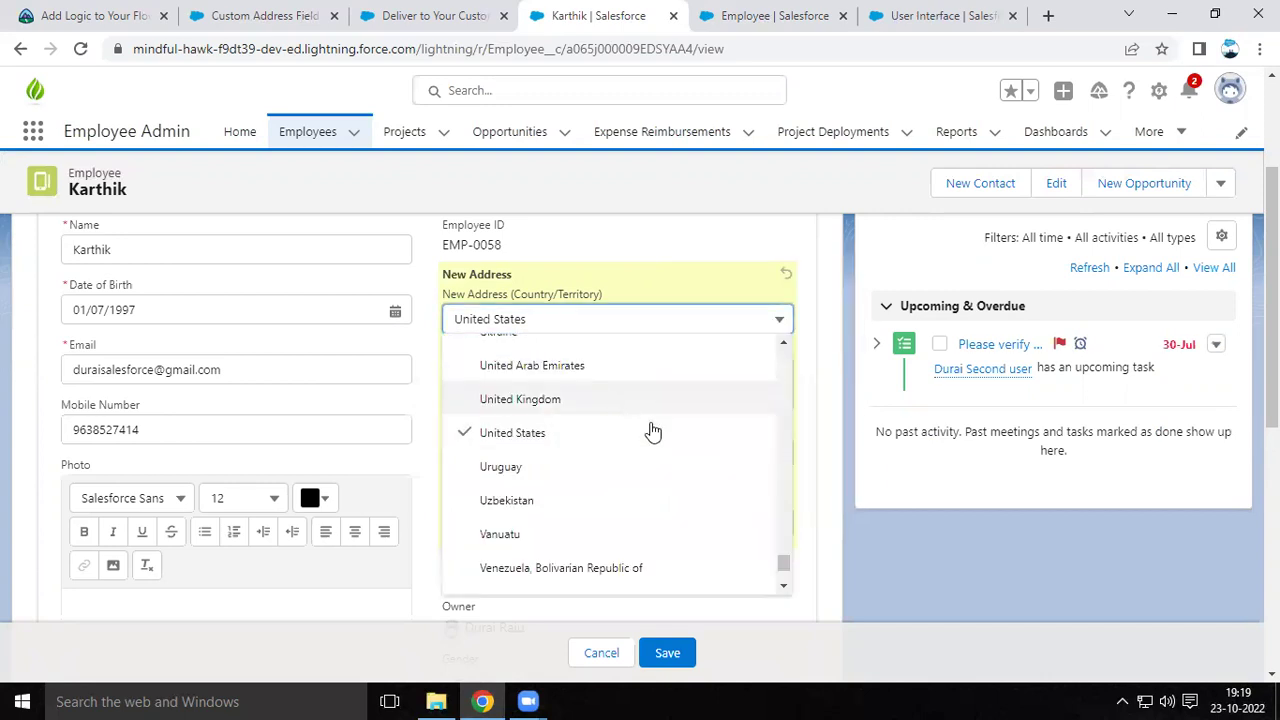
pyautogui.click(600, 398)
pyautogui.click(743, 485)
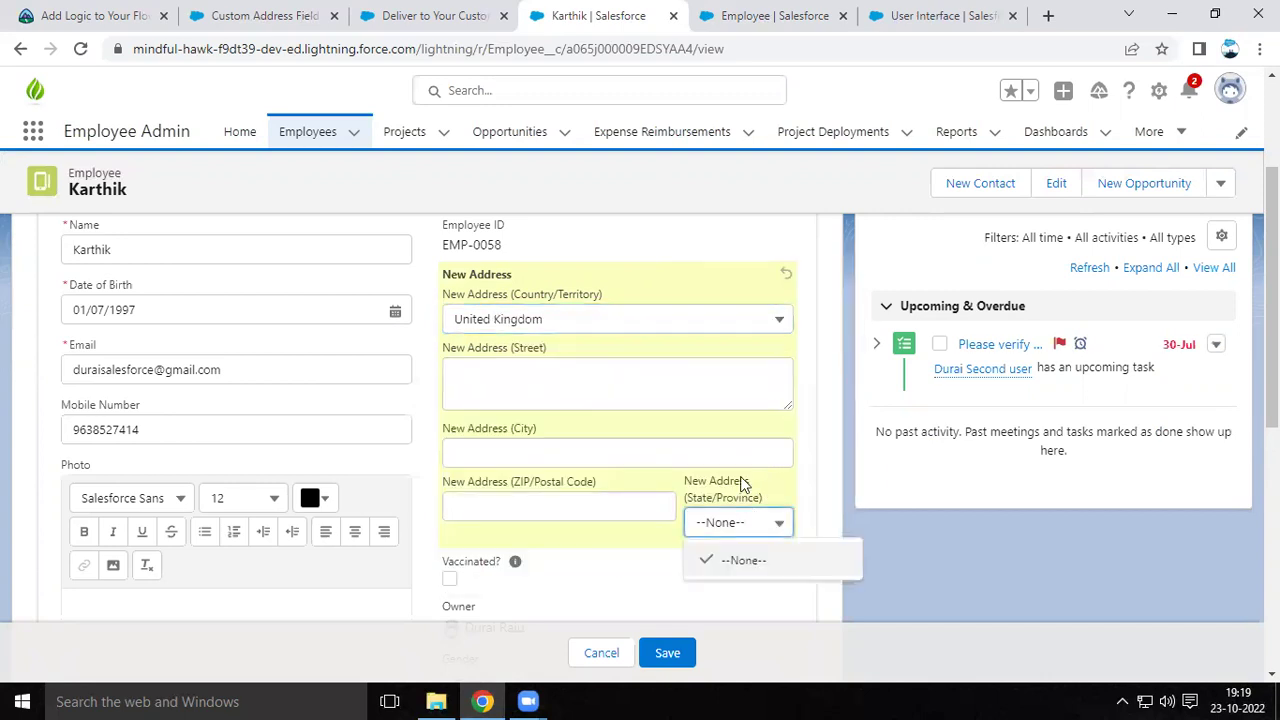
pyautogui.click(764, 522)
# Step: Set the New Address country to India and review the state options offered for it
pyautogui.click(597, 322)
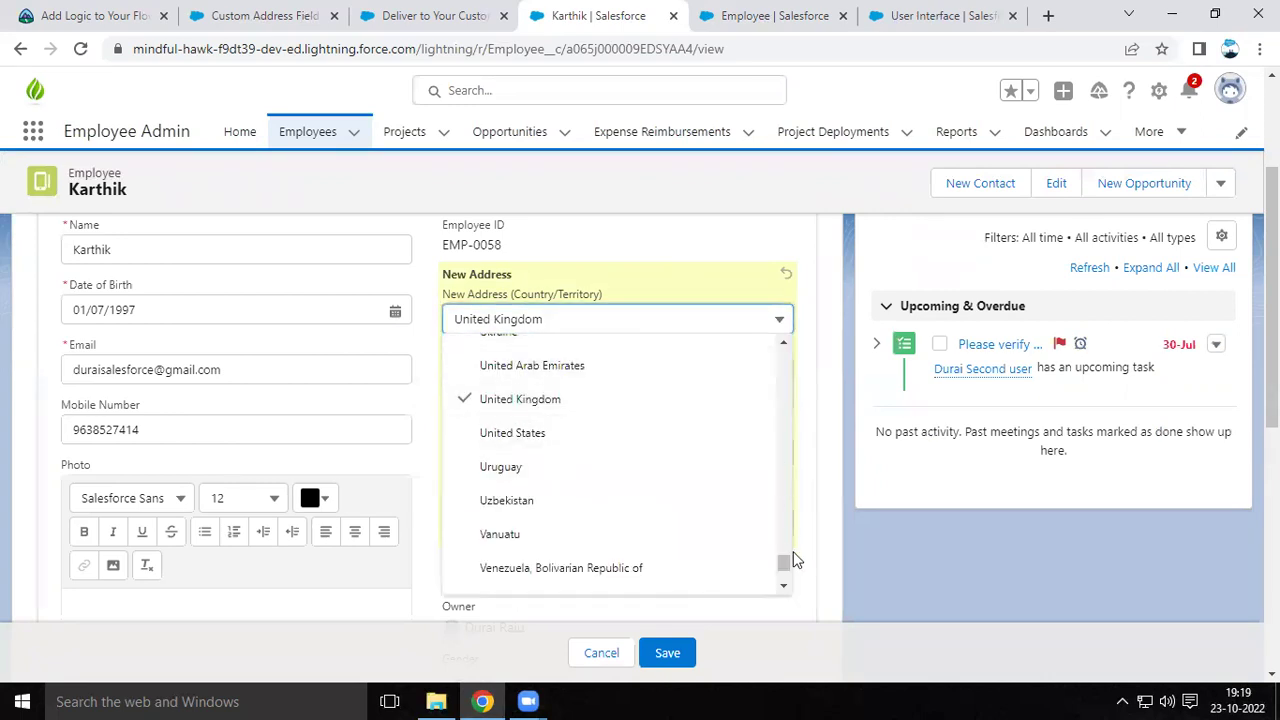
pyautogui.moveTo(786, 563); pyautogui.dragTo(783, 434)
pyautogui.click(664, 419)
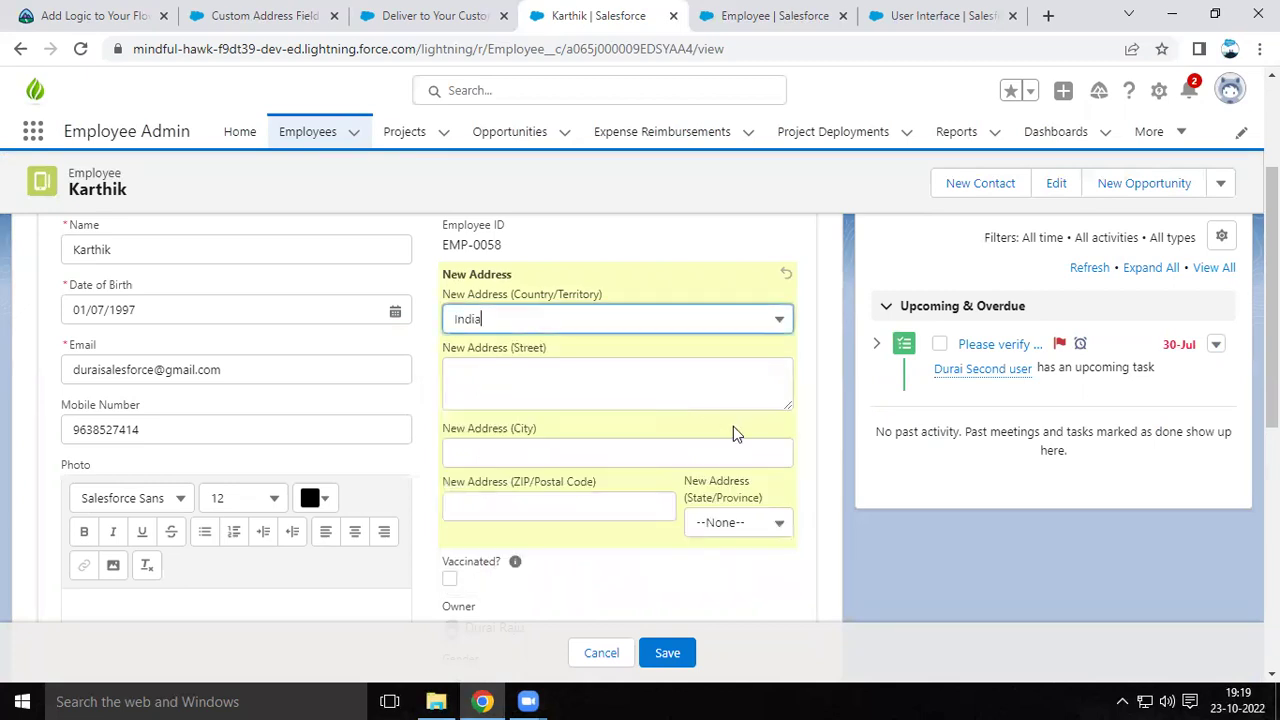
pyautogui.click(760, 520)
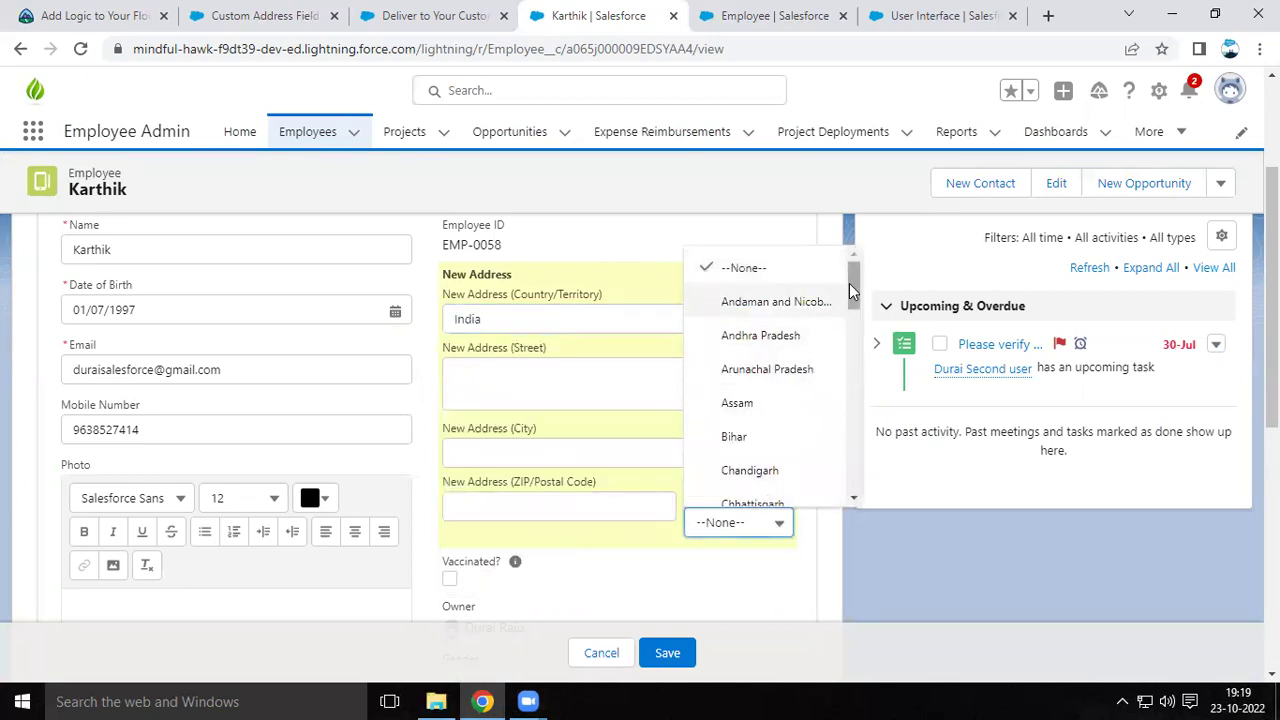
pyautogui.moveTo(849, 283)
pyautogui.mouseDown()
pyautogui.moveTo(849, 480)
pyautogui.moveTo(853, 280)
pyautogui.mouseUp()
pyautogui.click(601, 358)
# Step: Fill in the street, city and postal code of New Address, choose Tamil Nadu as the state, and save the employee record
pyautogui.click(582, 380)
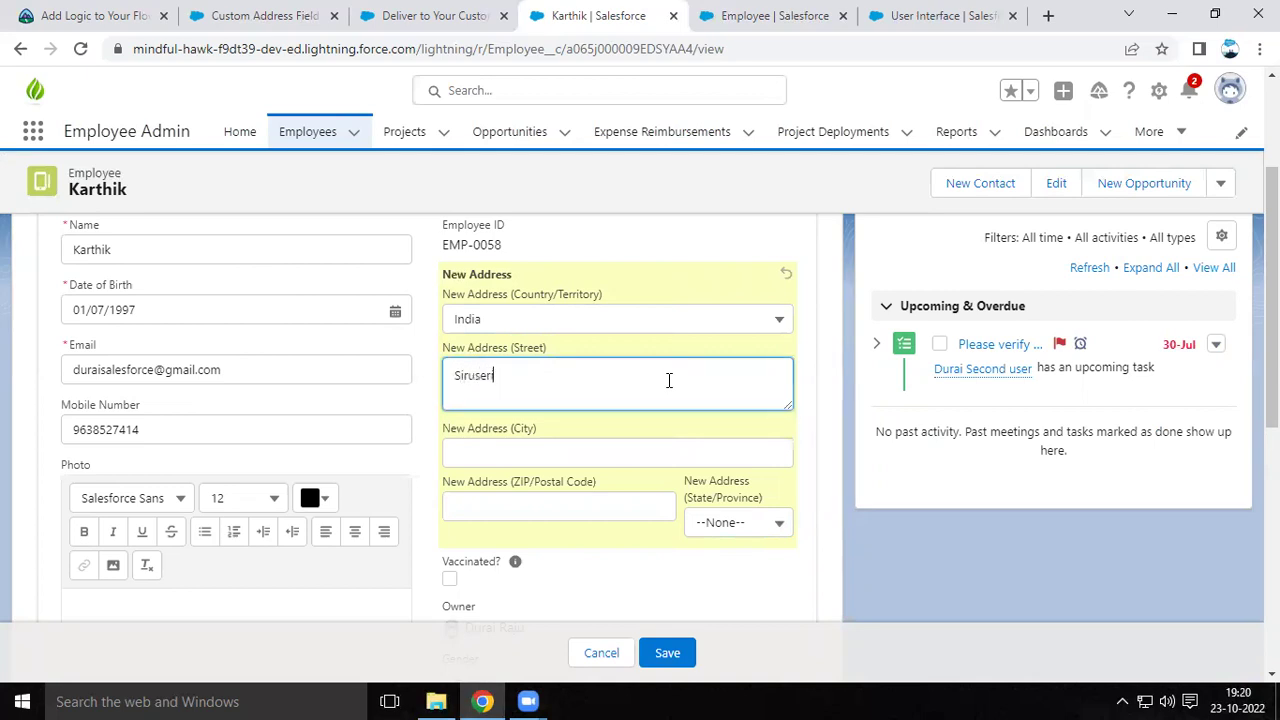
pyautogui.click(564, 455)
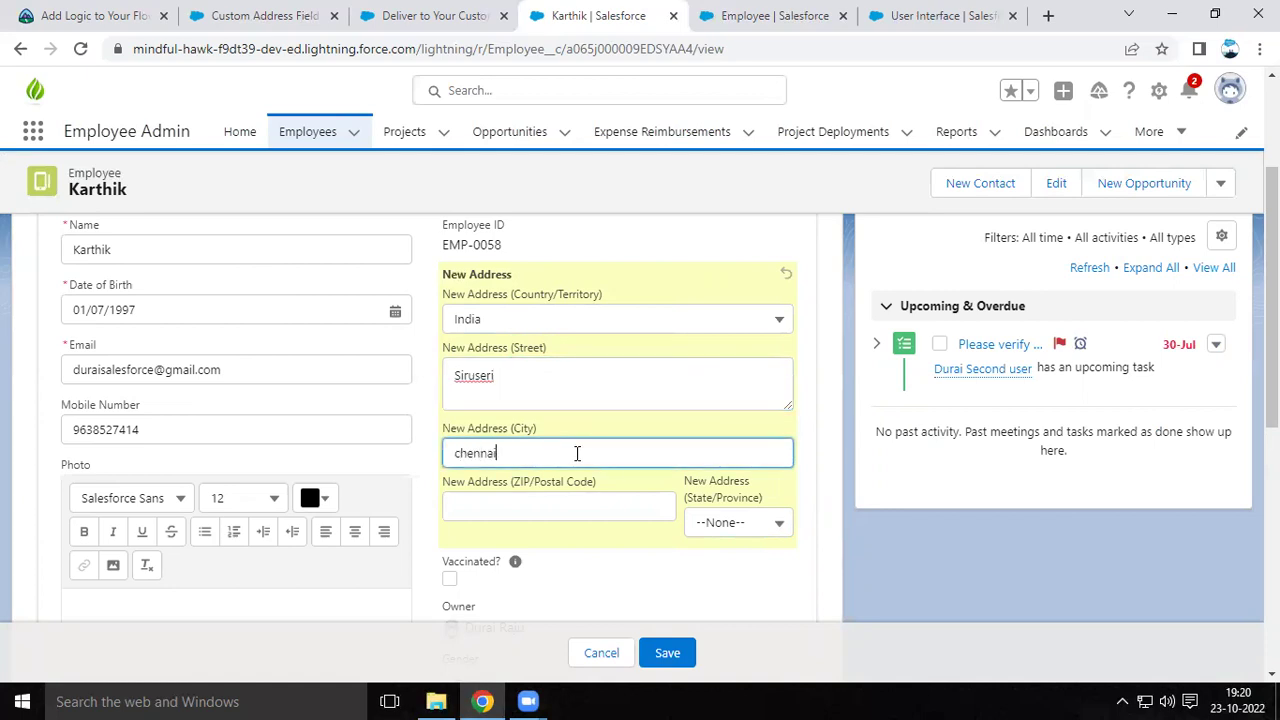
pyautogui.click(559, 508)
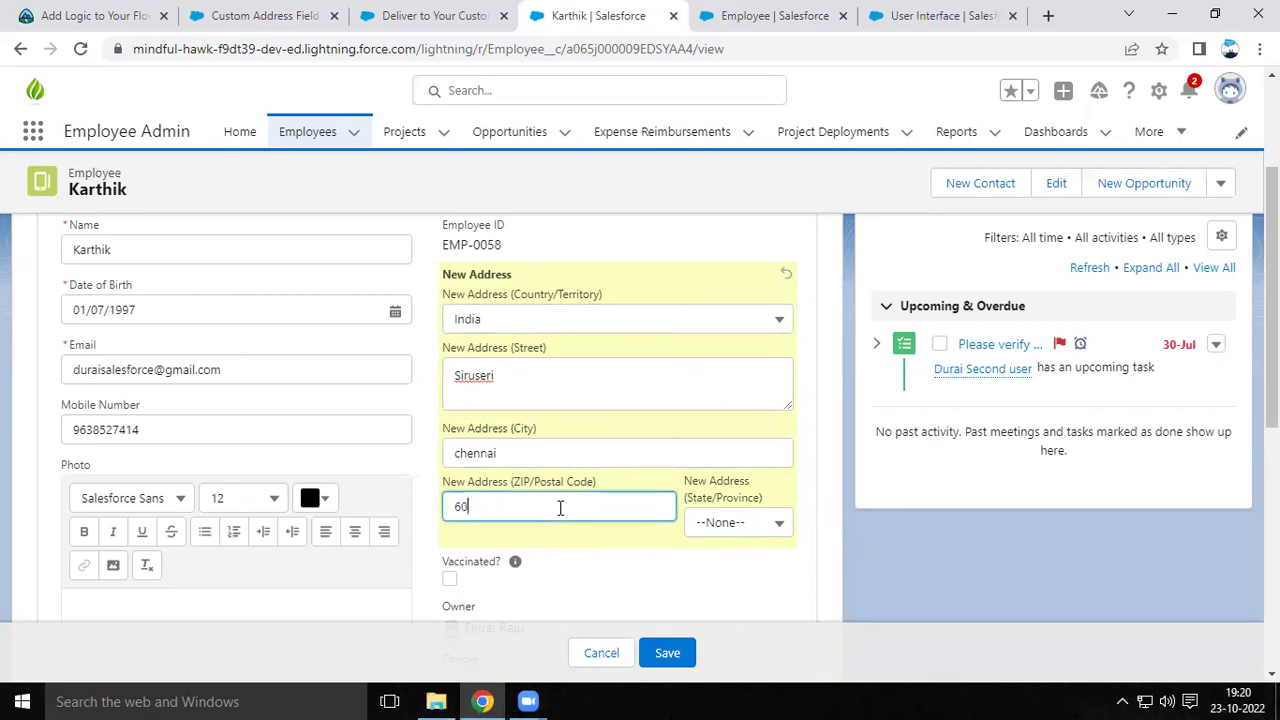
pyautogui.click(712, 524)
pyautogui.scroll(-6, 777, 452)
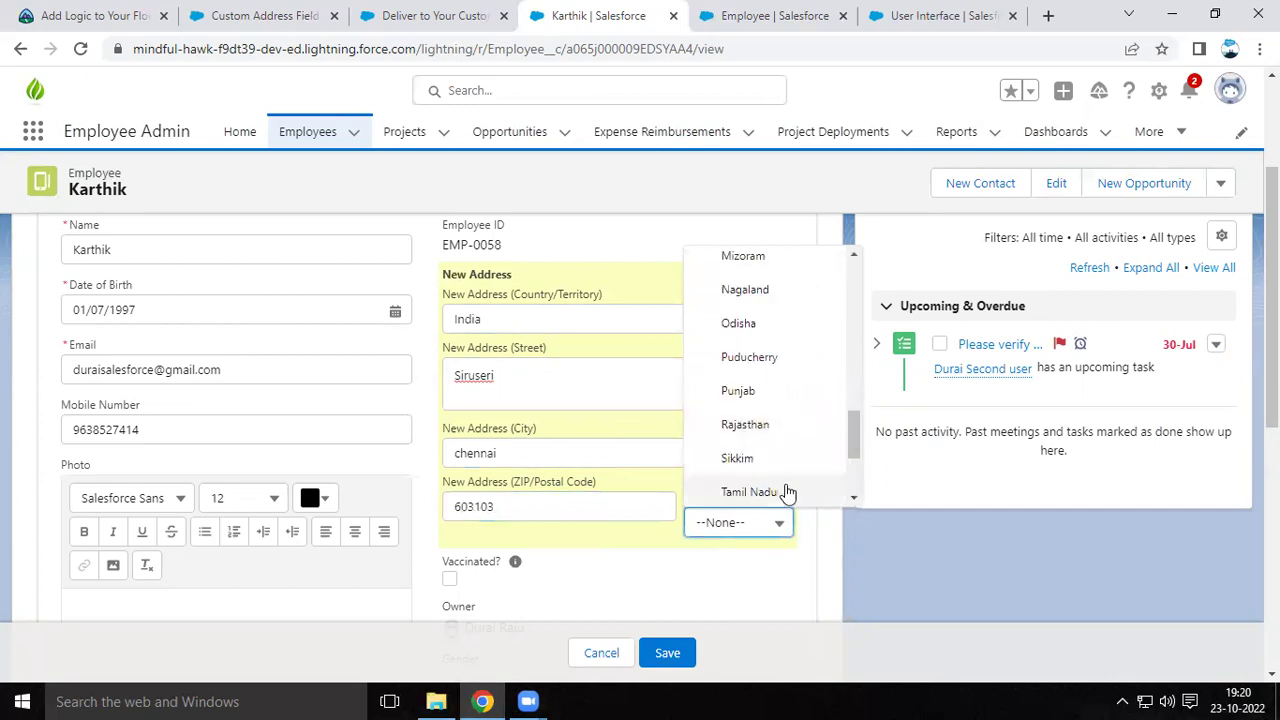
pyautogui.click(750, 492)
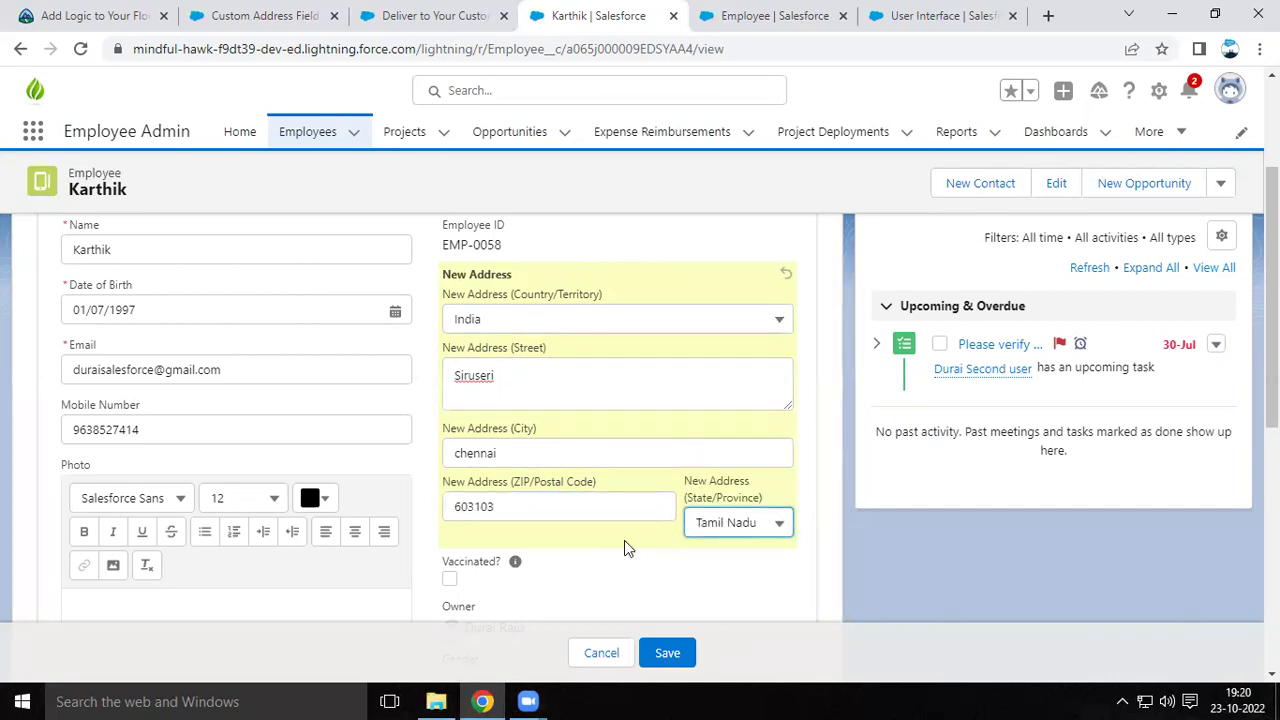
pyautogui.click(667, 655)
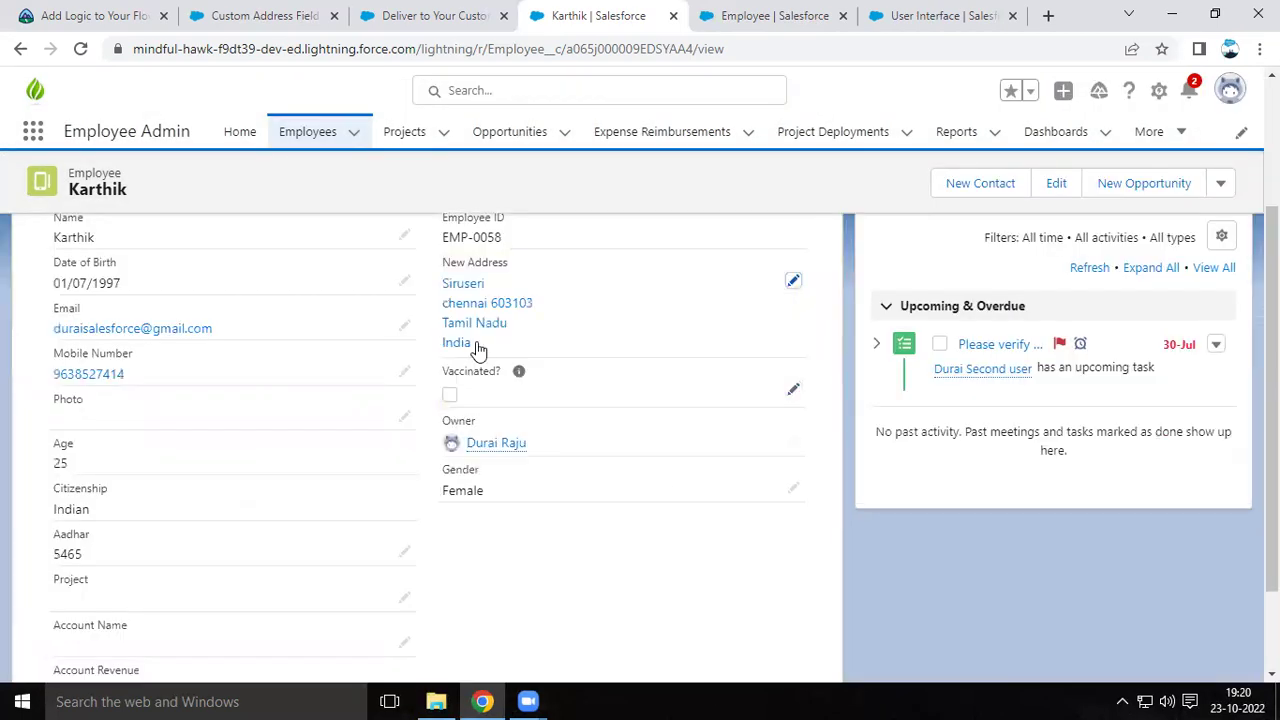